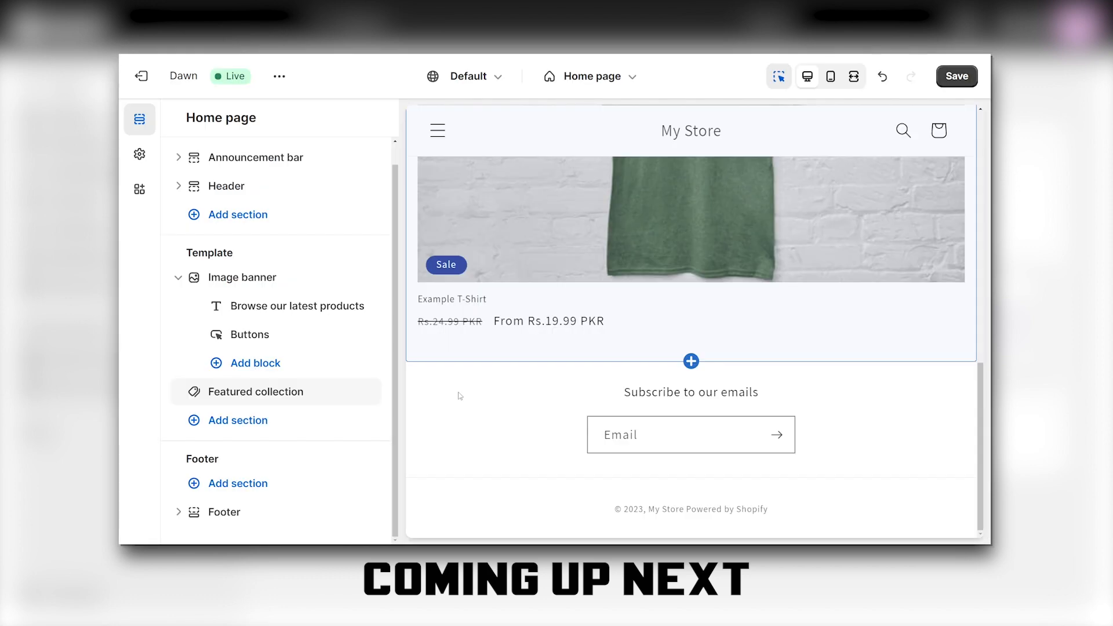
click(238, 420)
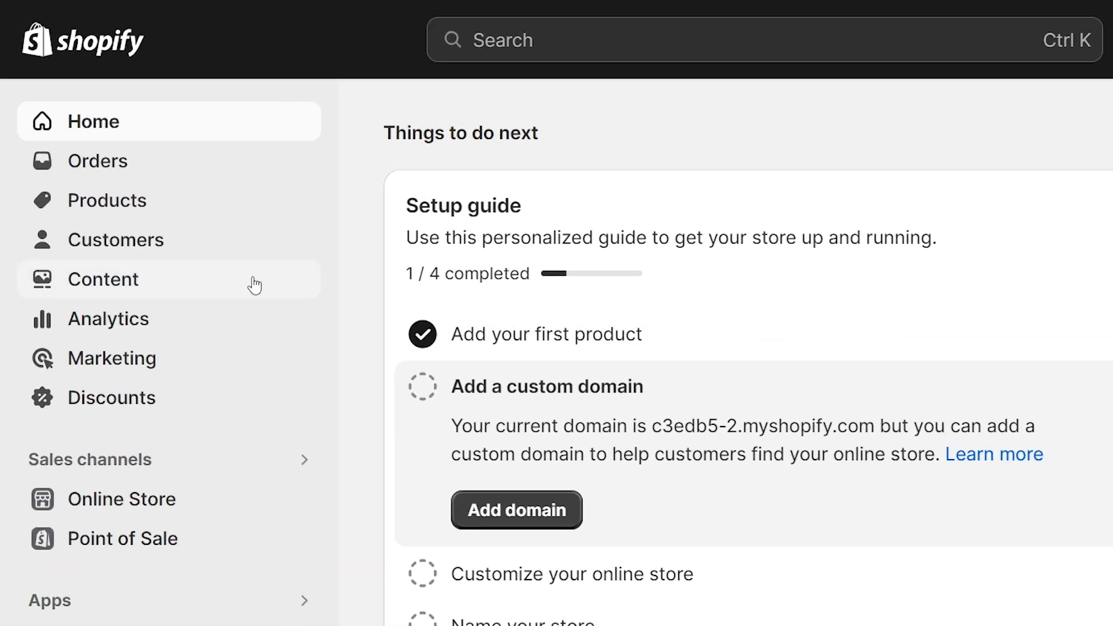
Open the store's product collections and delete the existing Home page collection
click(96, 209)
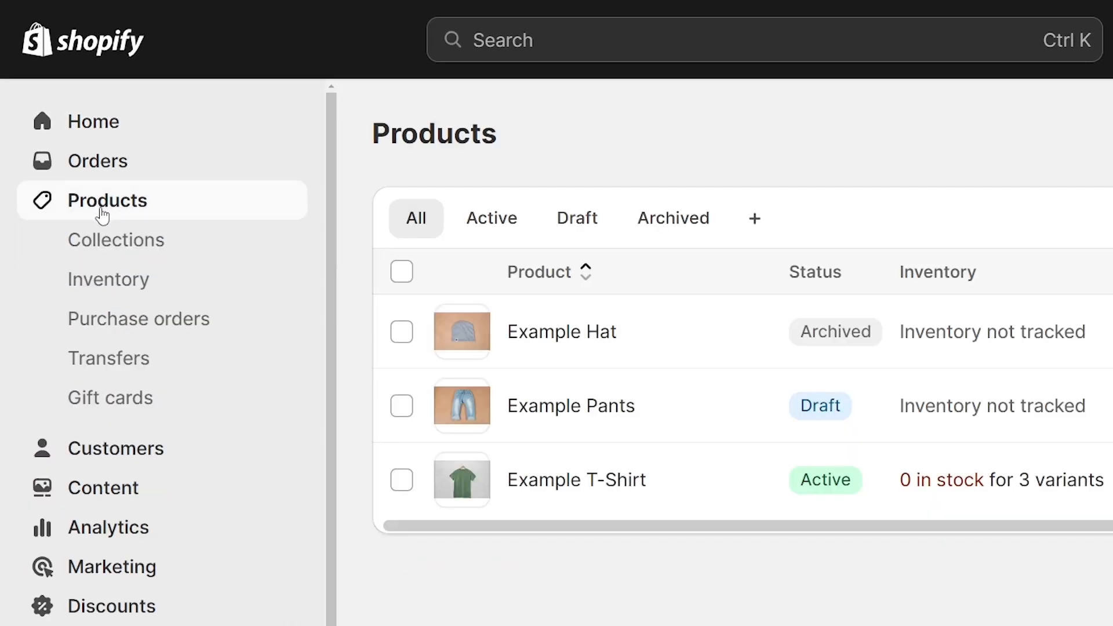
click(118, 247)
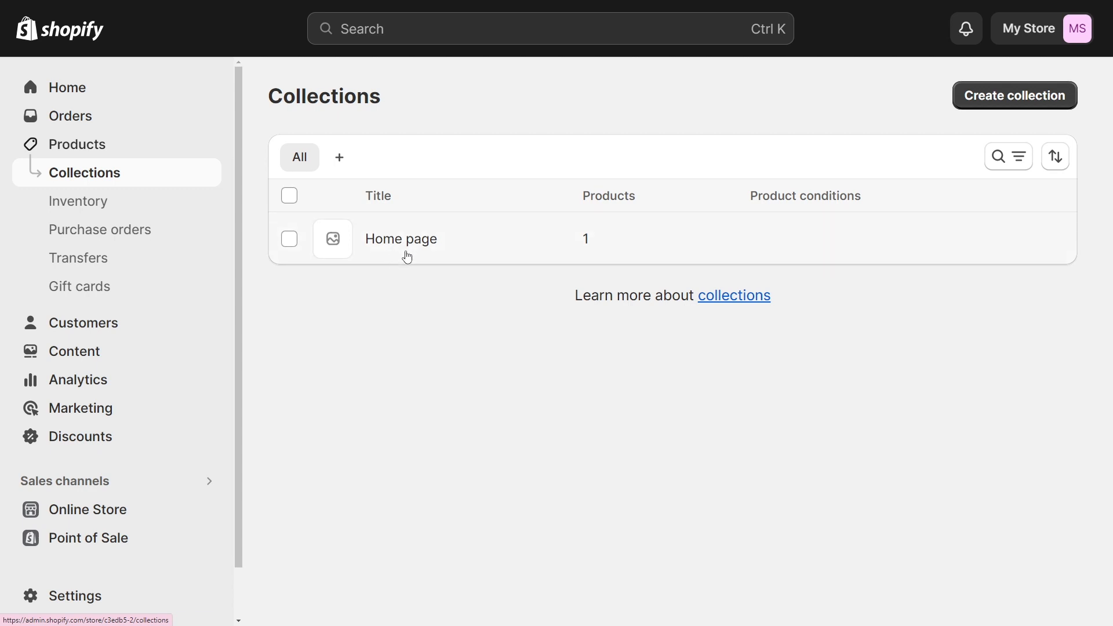
click(289, 239)
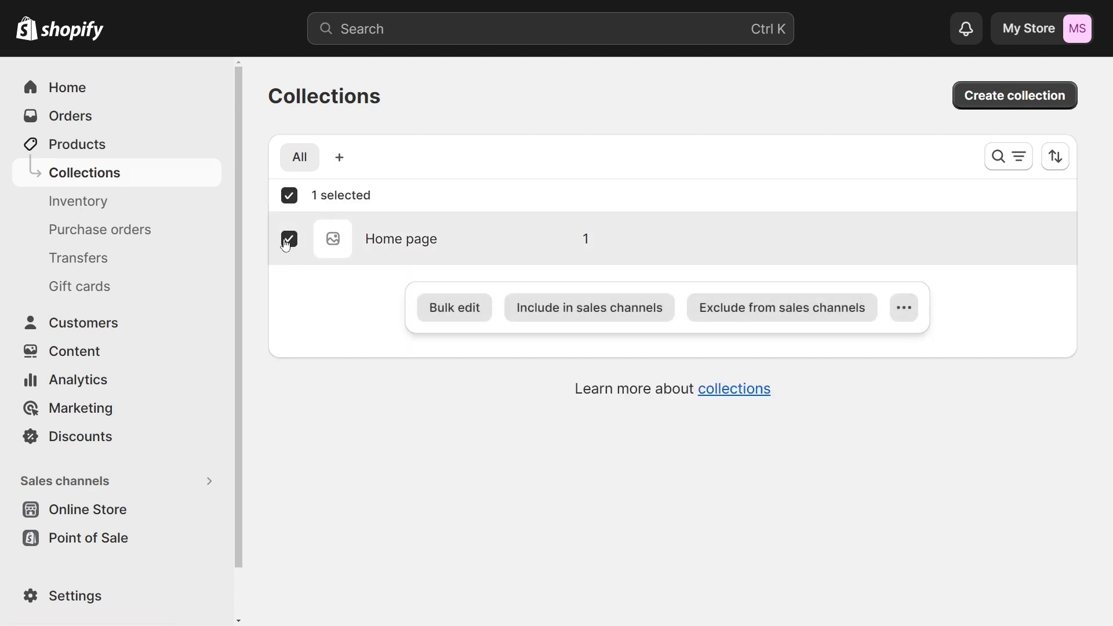
click(904, 308)
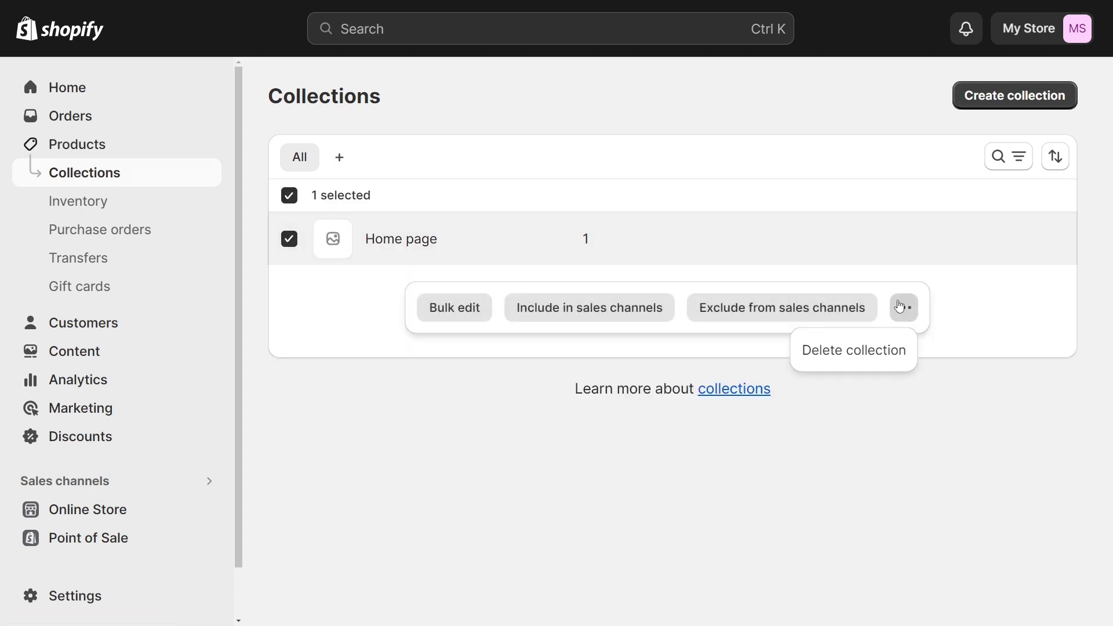
click(819, 360)
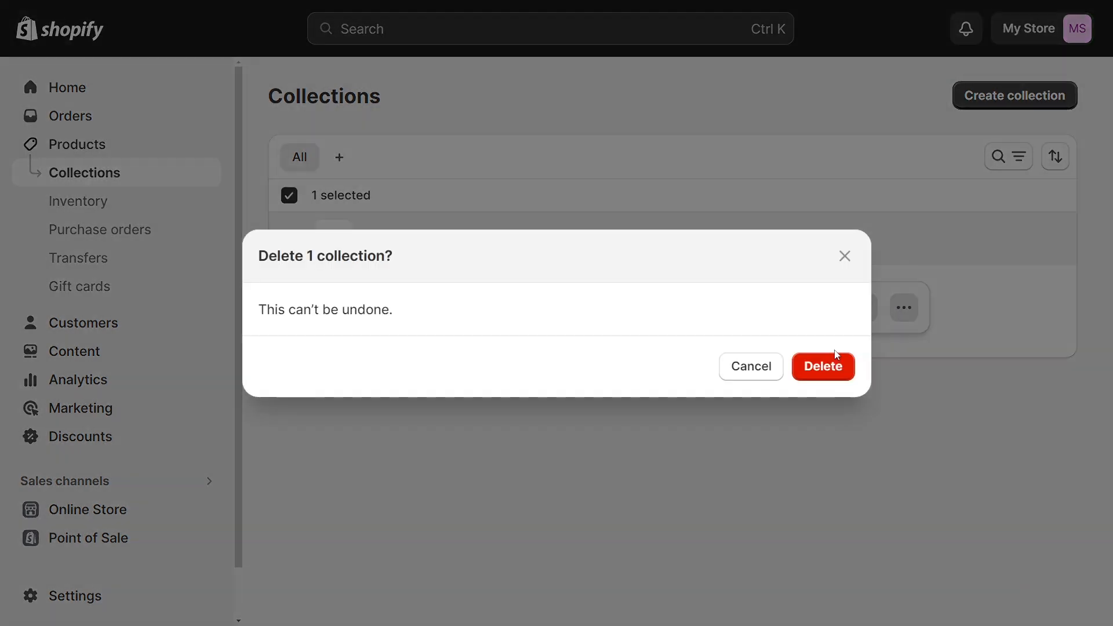
click(821, 365)
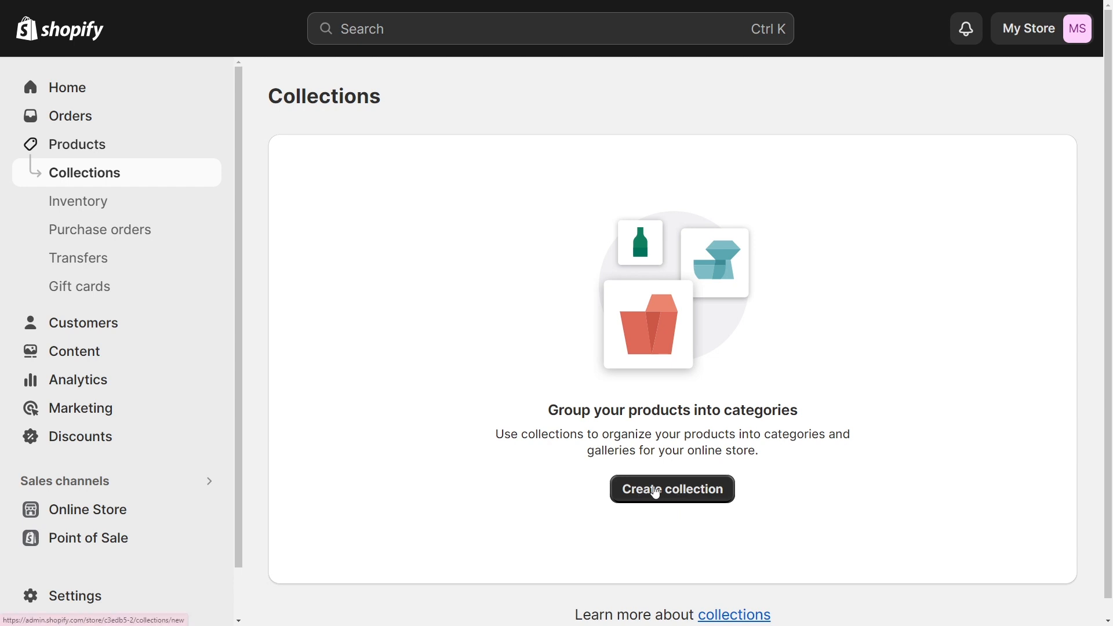
Start a new collection titled "Mens Clothings" and get its description ready for text
click(661, 492)
click(371, 204)
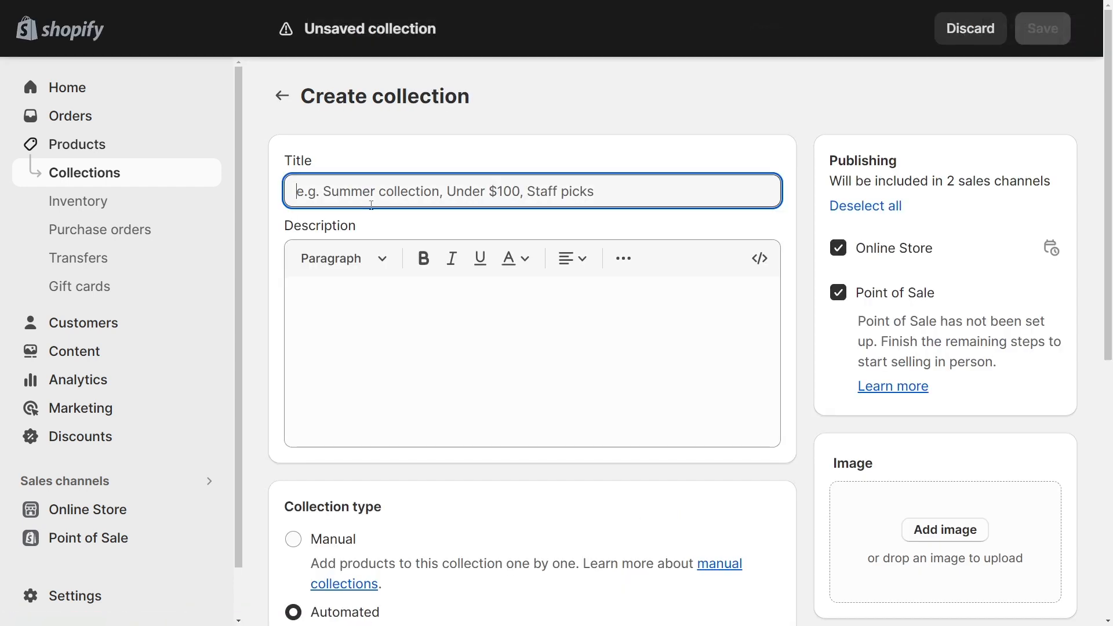
text(Mens Clothings)
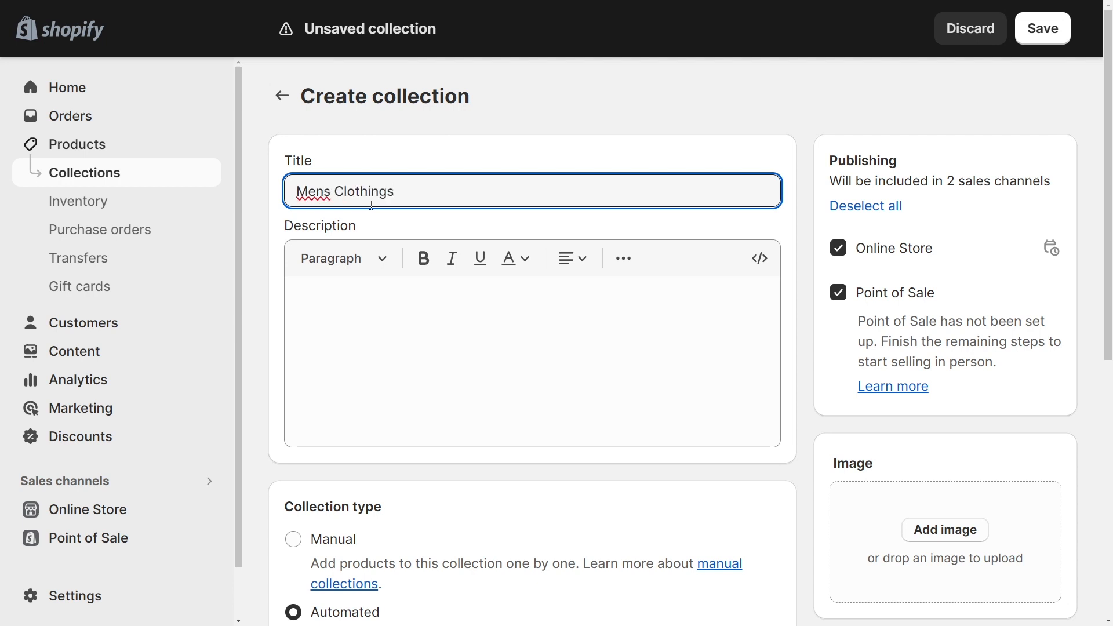
click(395, 306)
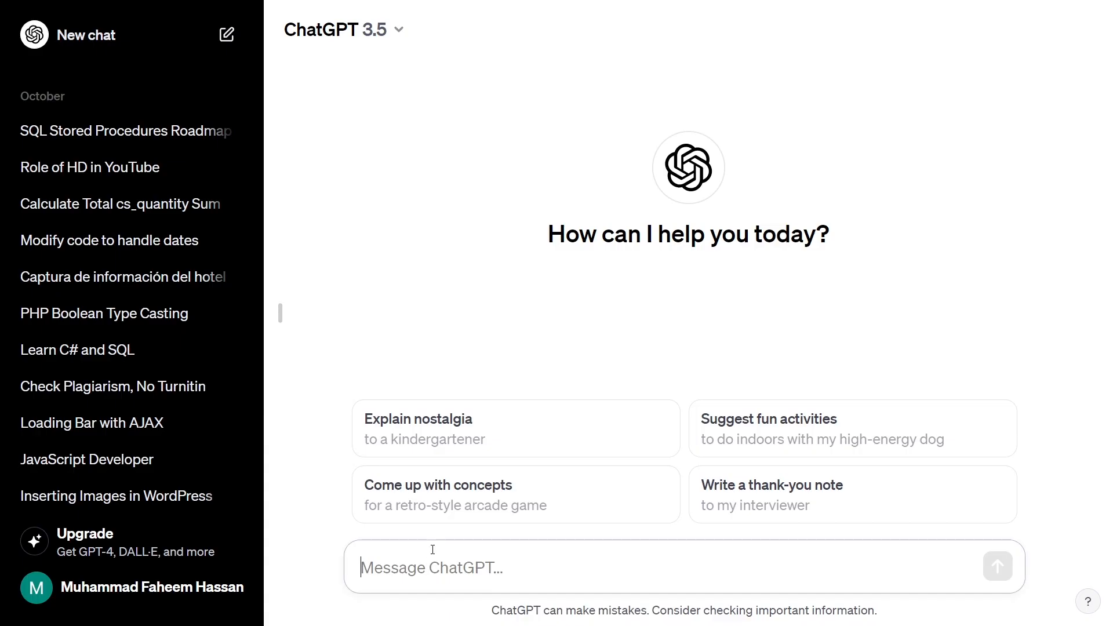
Switch to ChatGPT and request an SEO-friendly, user-friendly description for the Shopify collection "Mens clothings" that should rank on Google and attract buyers
text(I am running a shop)
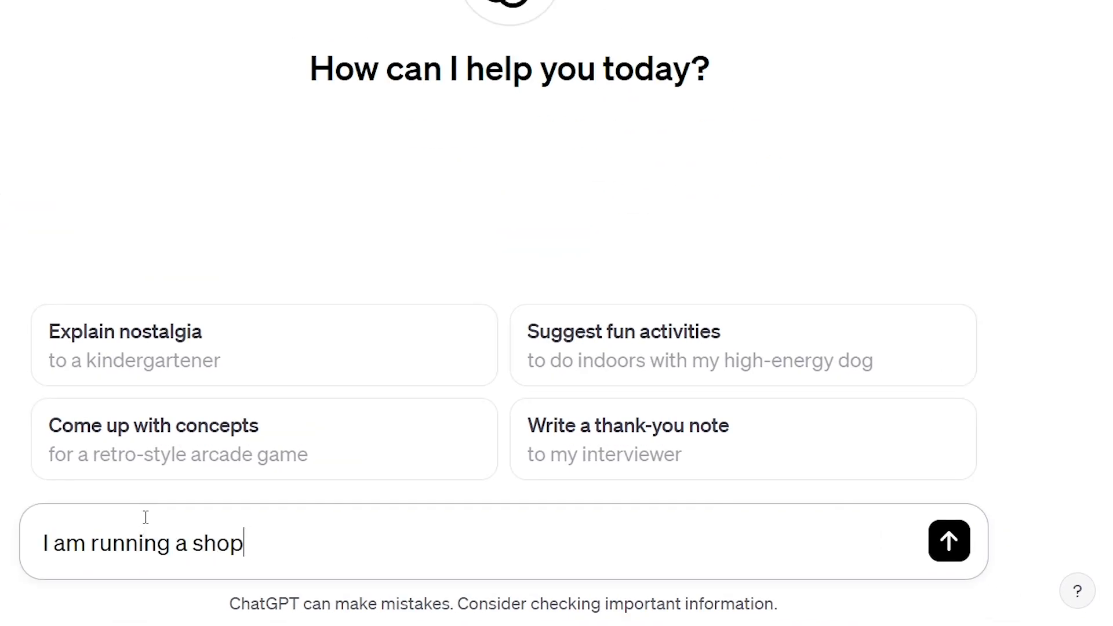
text(ify store. in which i hav)
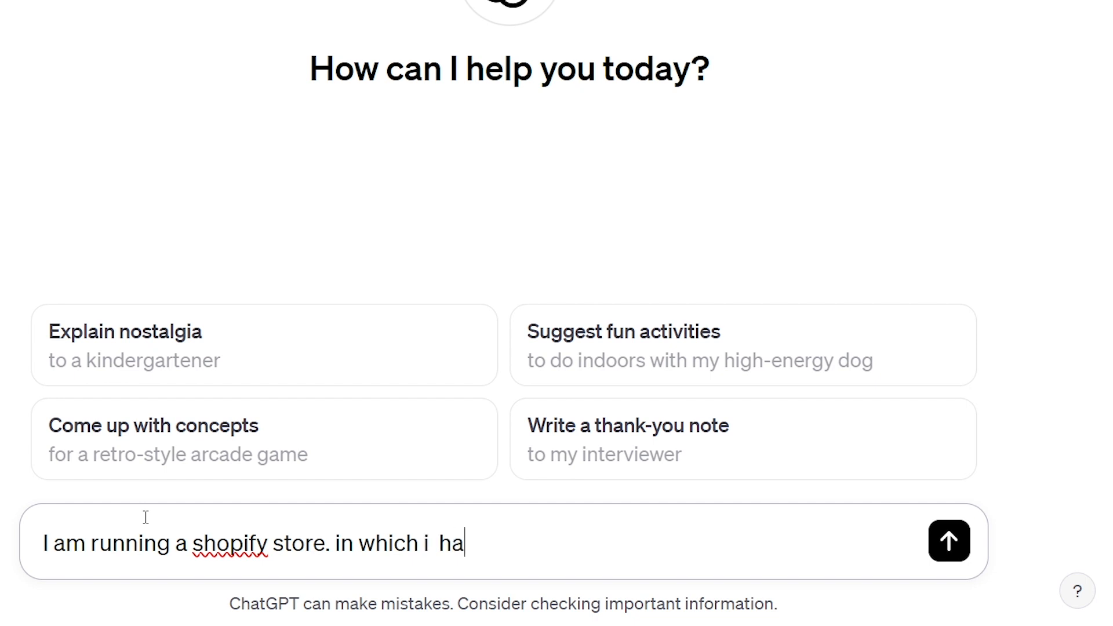
key(BackSpace)
key(BackSpace)
key(BackSpace)
text(have a collection name )
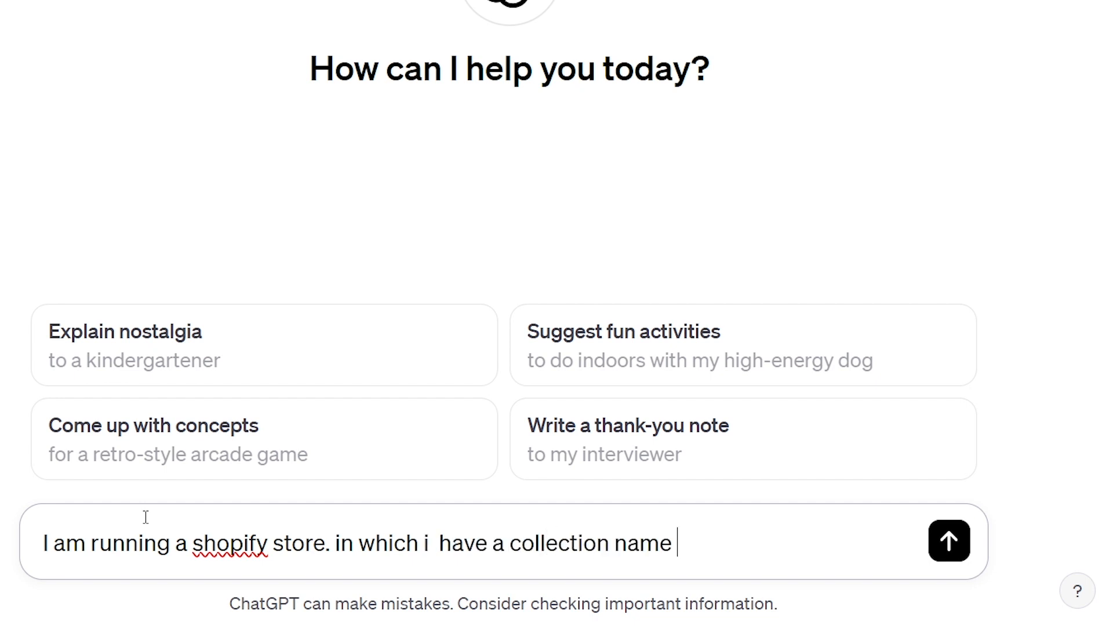
text(Mens clothings write a )
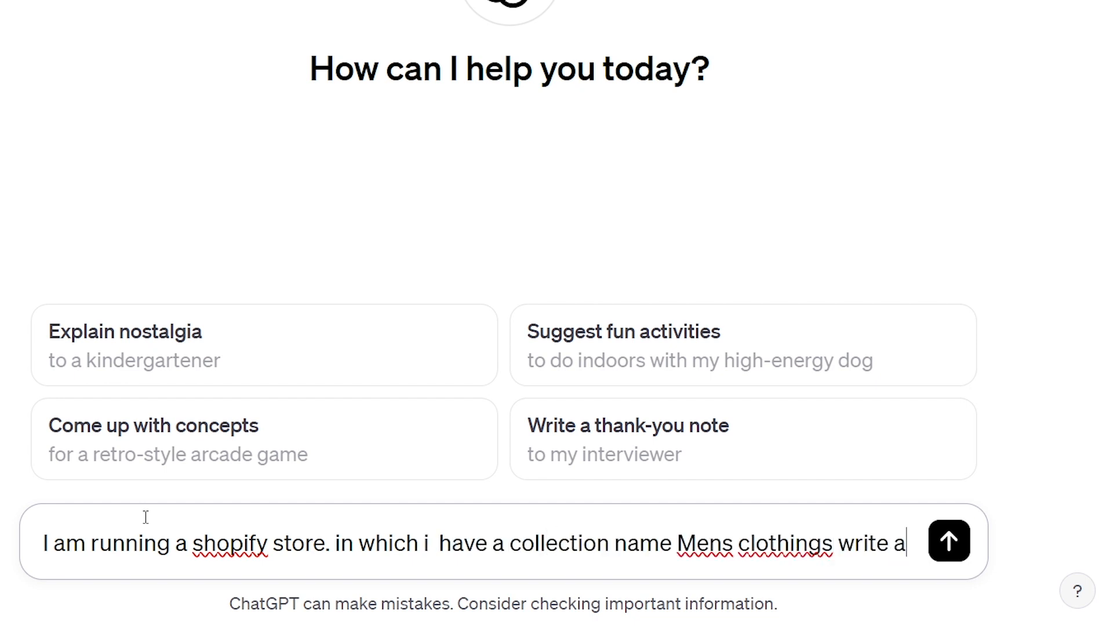
text(SEO fr)
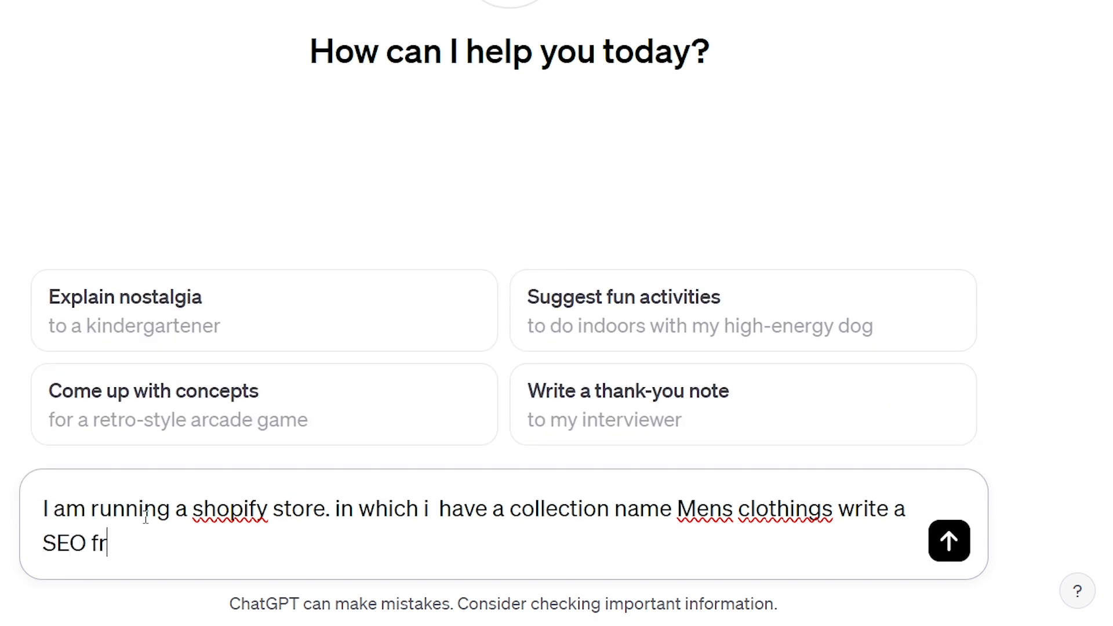
text(iendly and user friendl)
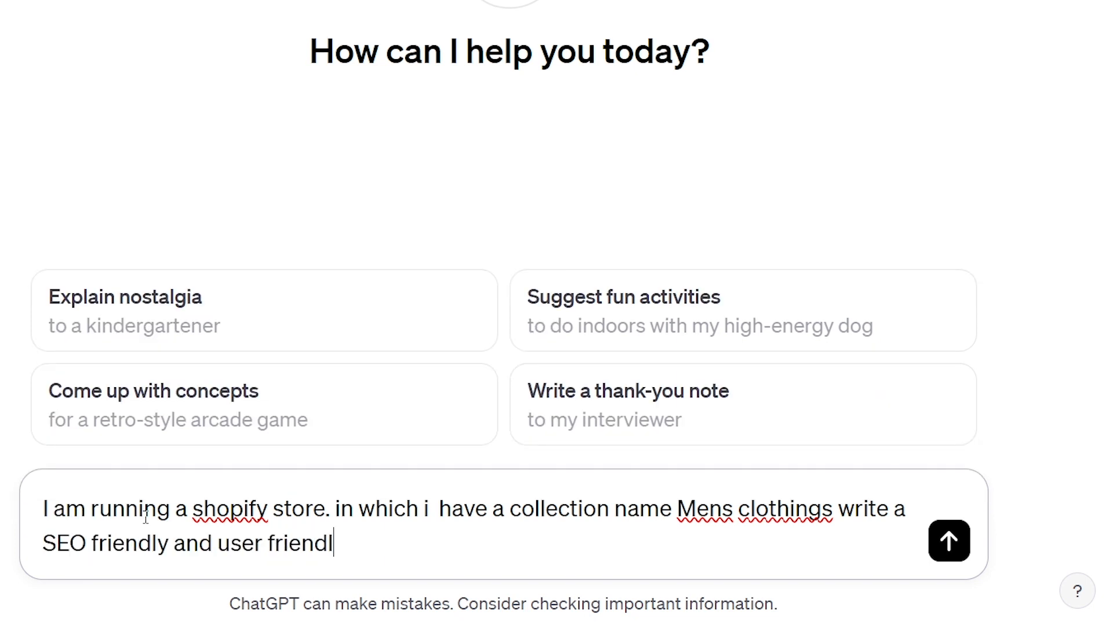
text(y description for m)
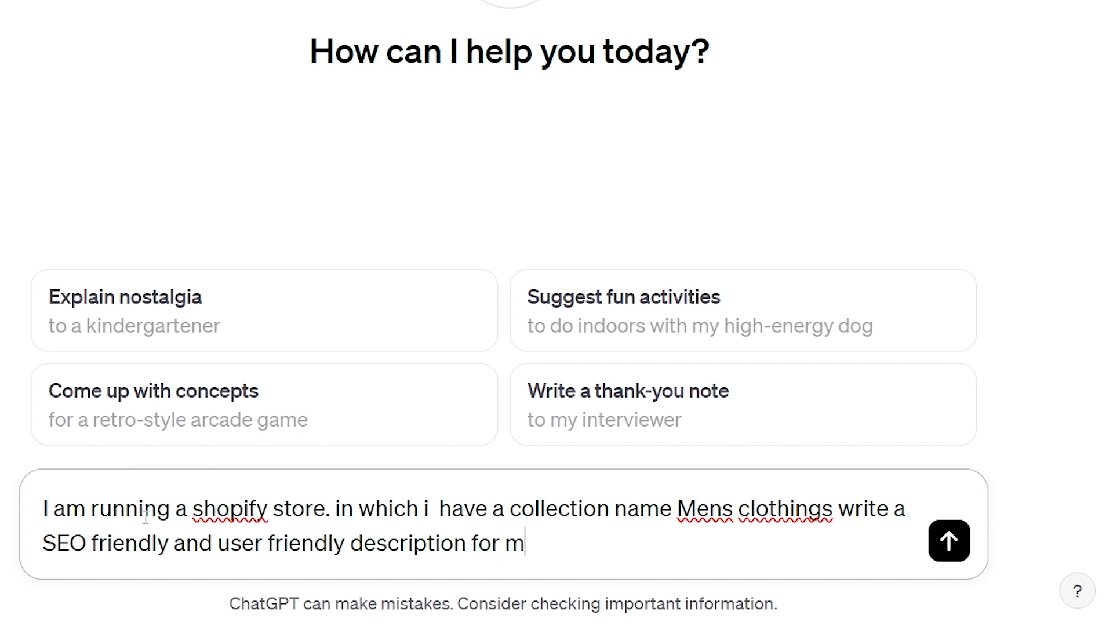
text(y collection so my p)
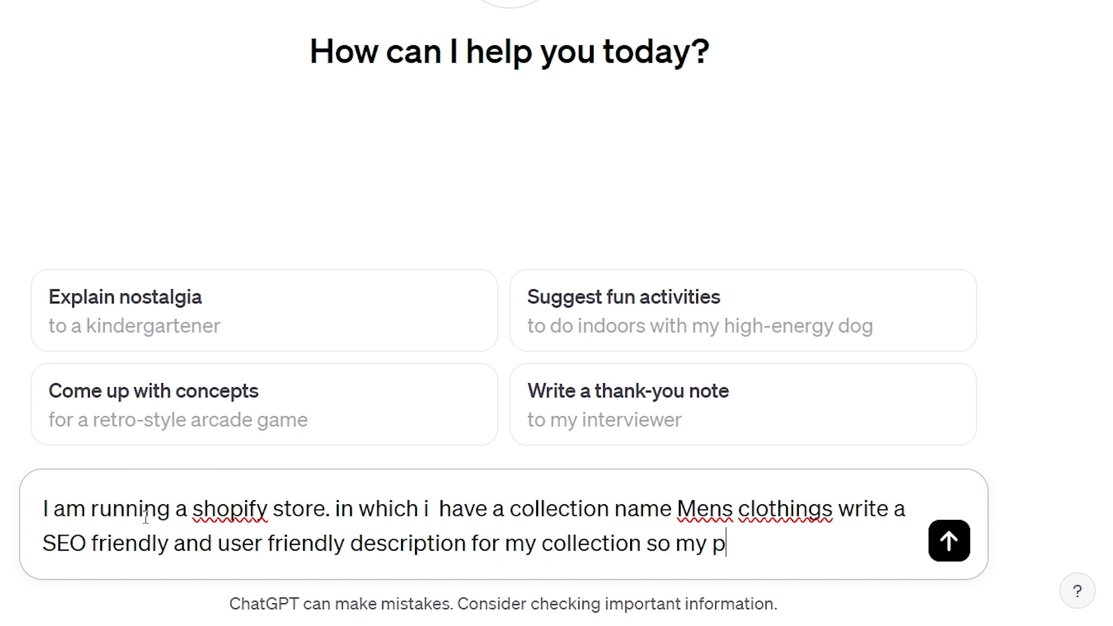
key(BackSpace)
text(collection page should ran)
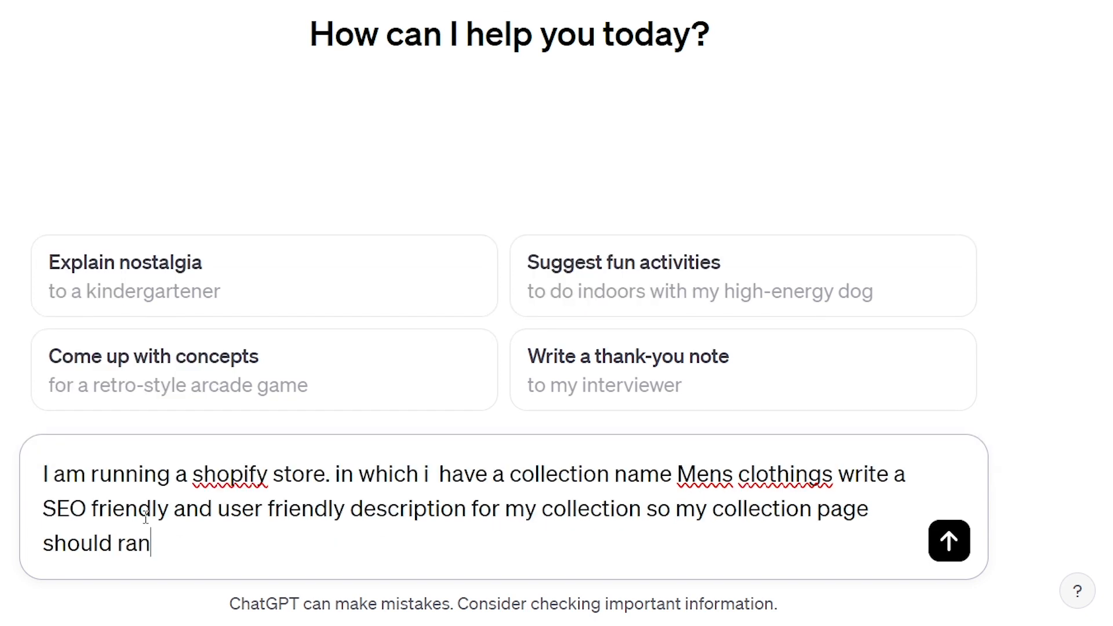
text(k on google and it )
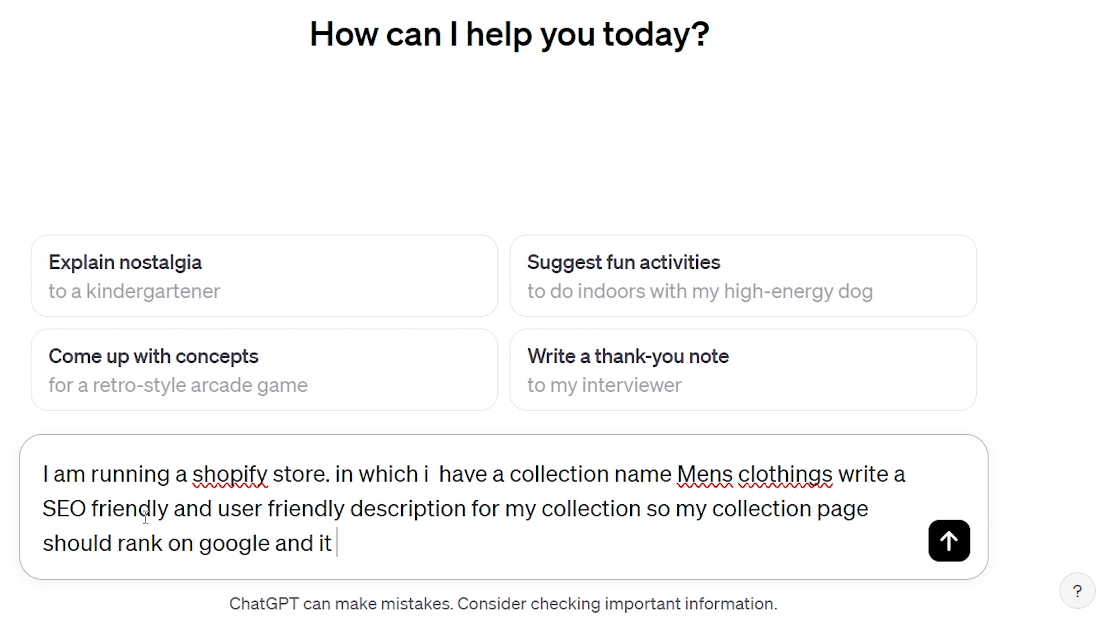
text(also attract buyers)
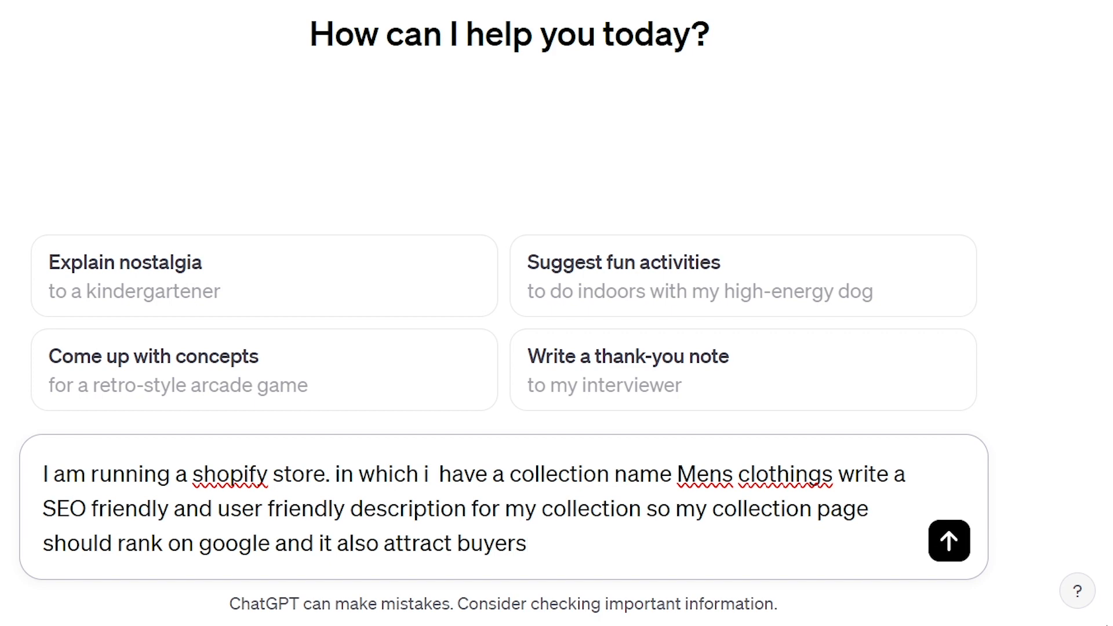
click(950, 540)
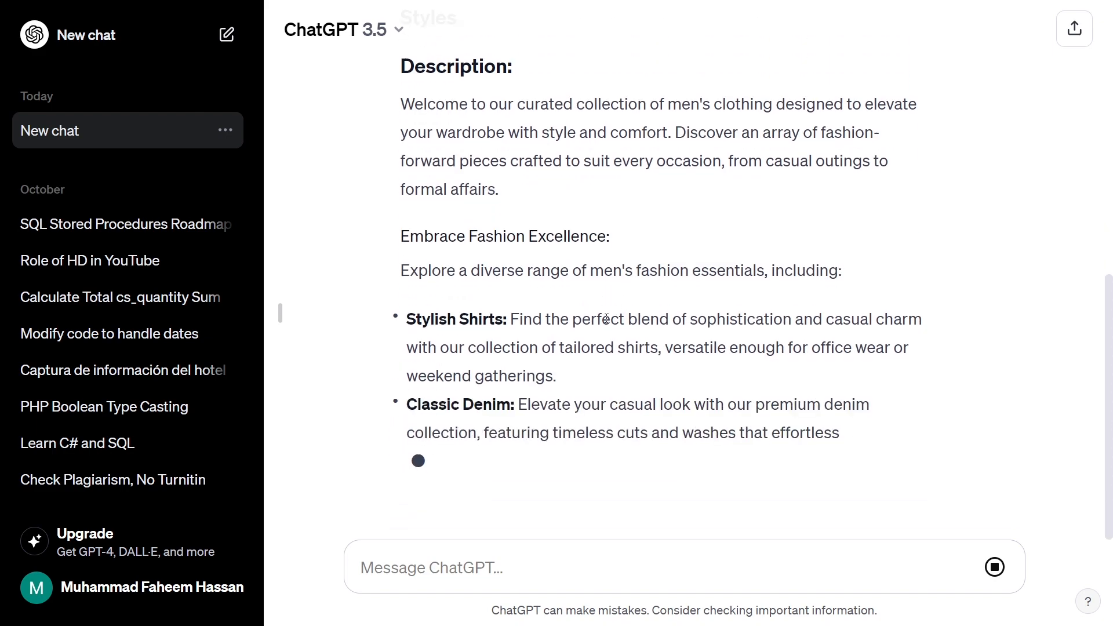
Copy the generated text from its title onward, switch back to Shopify and paste it into the collection description
drag(598, 325, 392, 247)
scroll(609, 296, up, 9)
scroll(493, 248, up, 4)
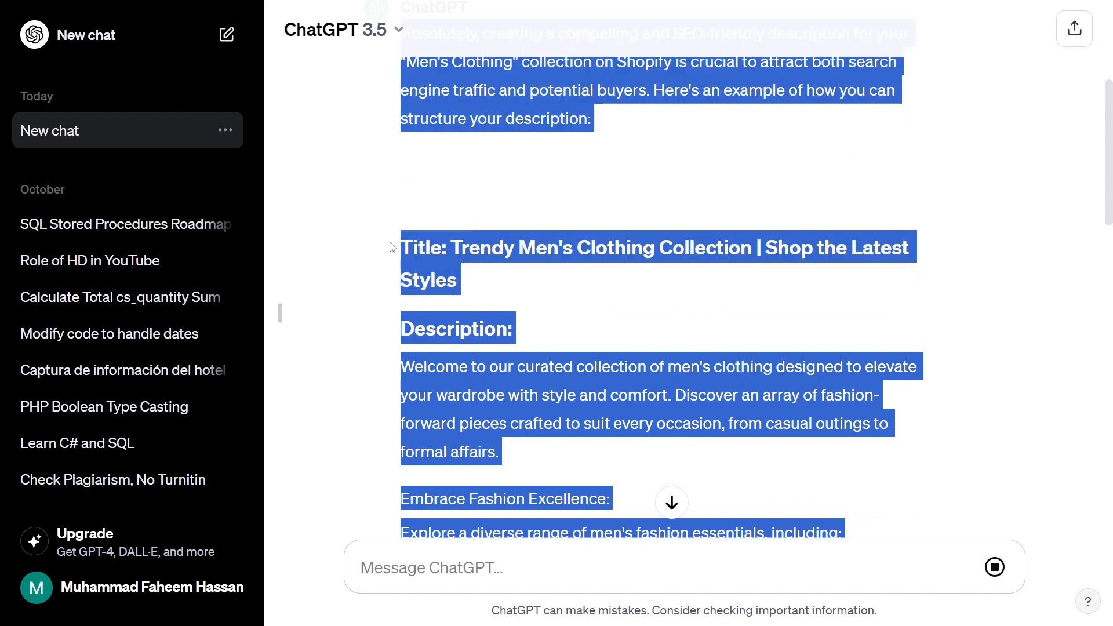
click(412, 241)
key(alt+Tab)
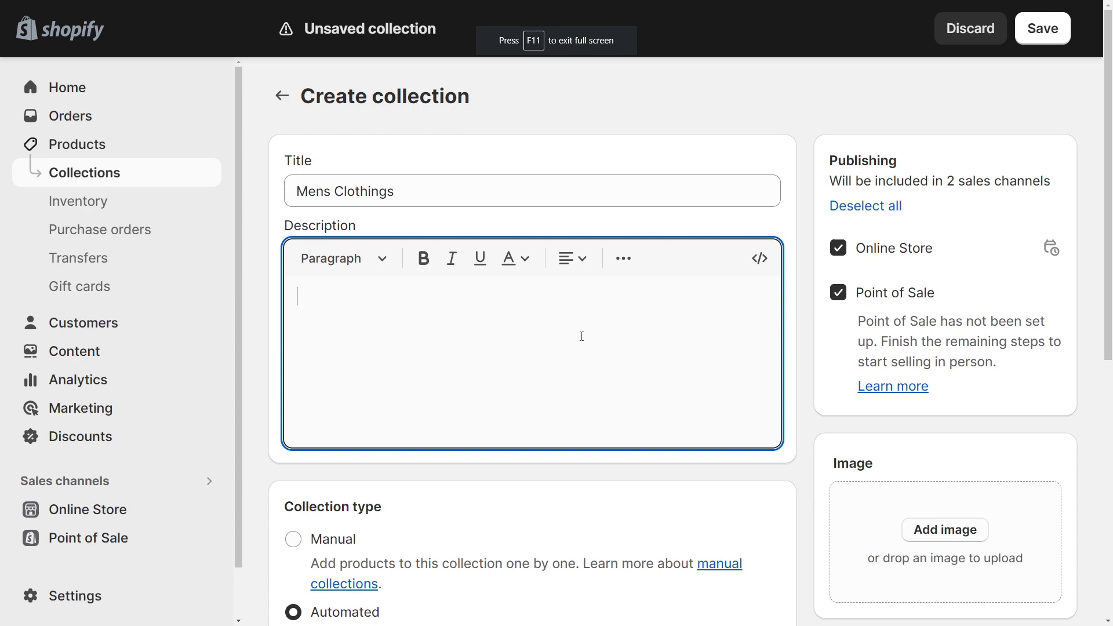
key(ctrl+v)
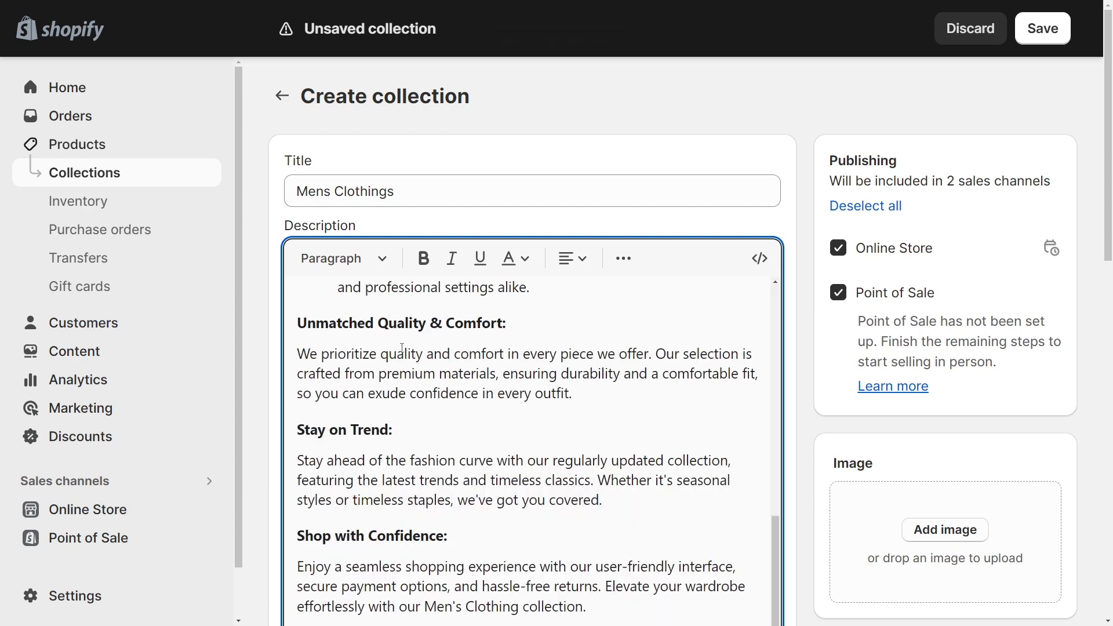
Remove the "Title:" label, the "Trendy Men's Clothing Collection" headline and the "Description:" heading from the start of the description
scroll(425, 335, up, 10)
drag(341, 300, 271, 305)
key(BackSpace)
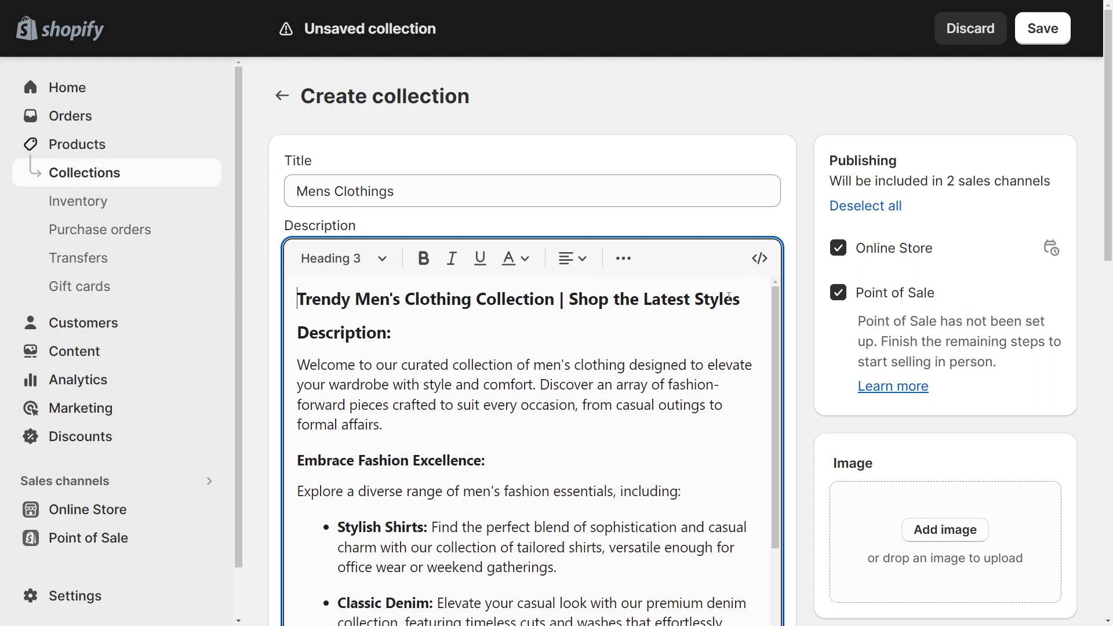
drag(741, 299, 224, 306)
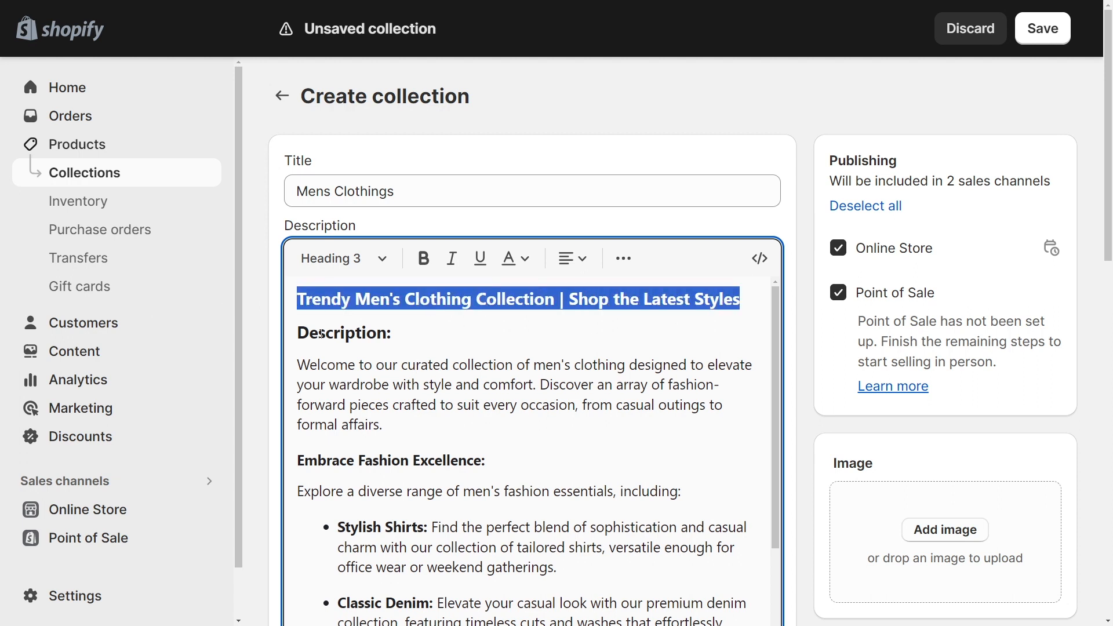
key(BackSpace)
key(Delete)
key(shift+End)
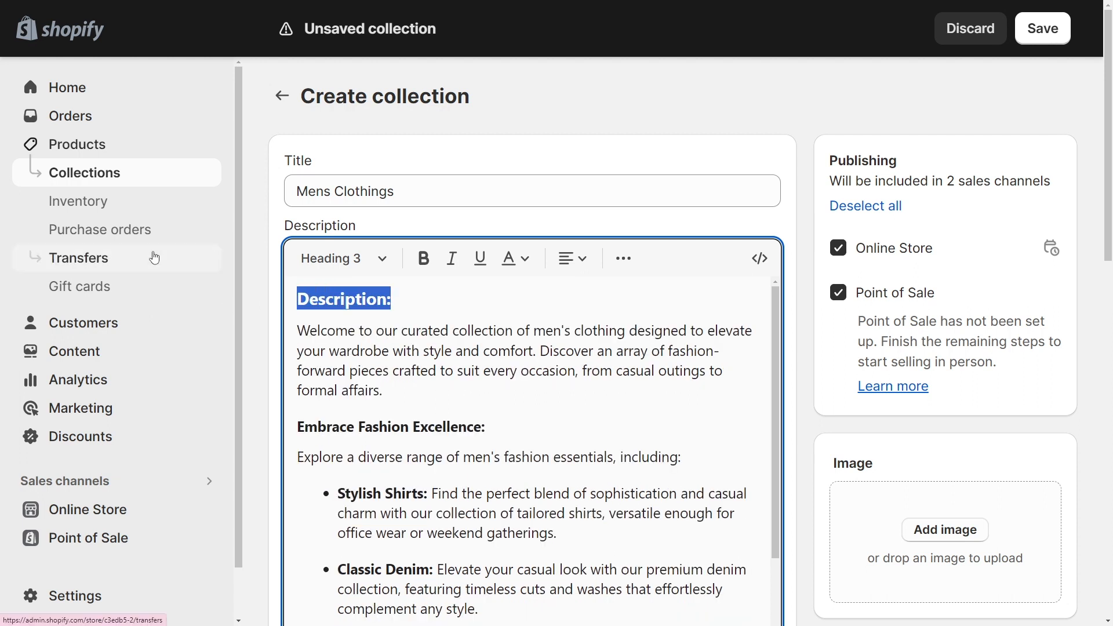
key(BackSpace)
key(Down)
key(Down)
key(BackSpace)
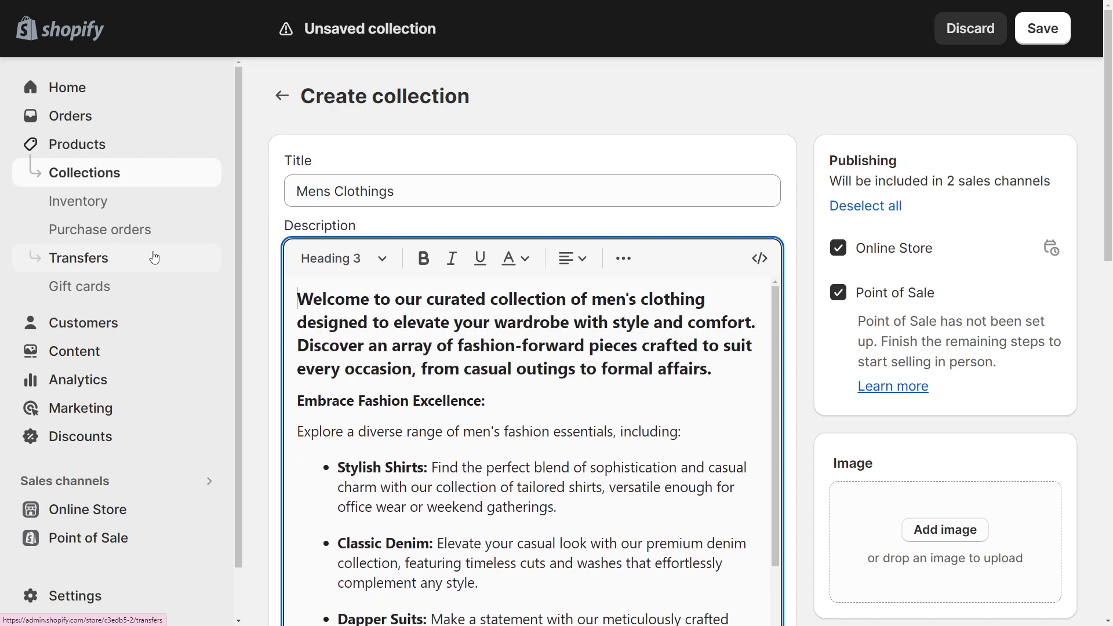
Add a blank line above the welcome paragraph and format that paragraph as Heading 5
key(Return)
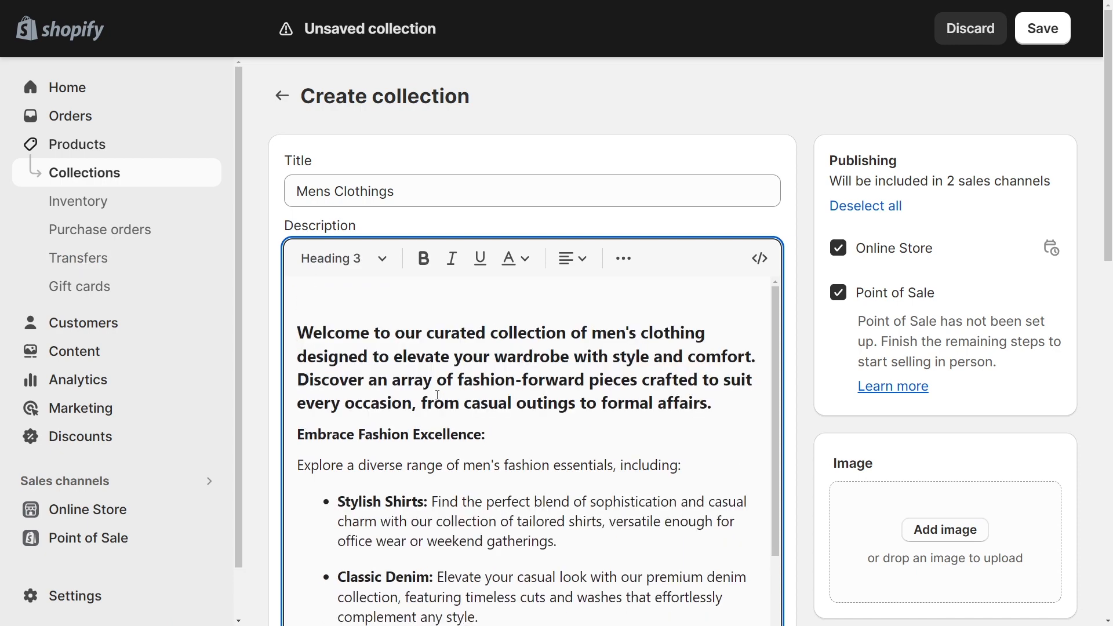
shift+click(710, 409)
click(355, 258)
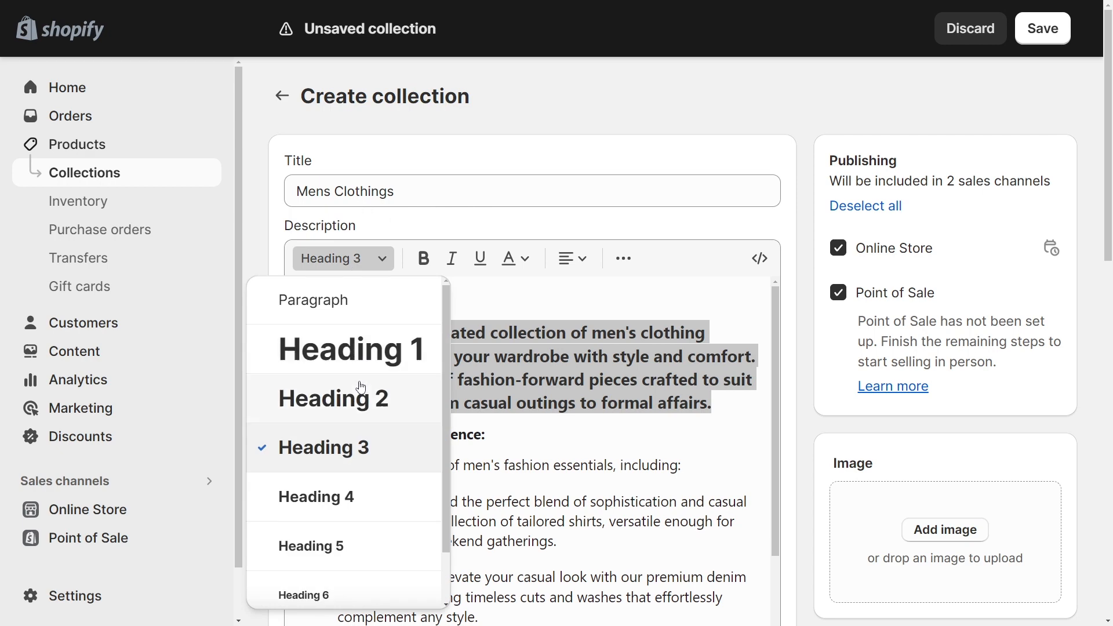
click(328, 540)
click(416, 434)
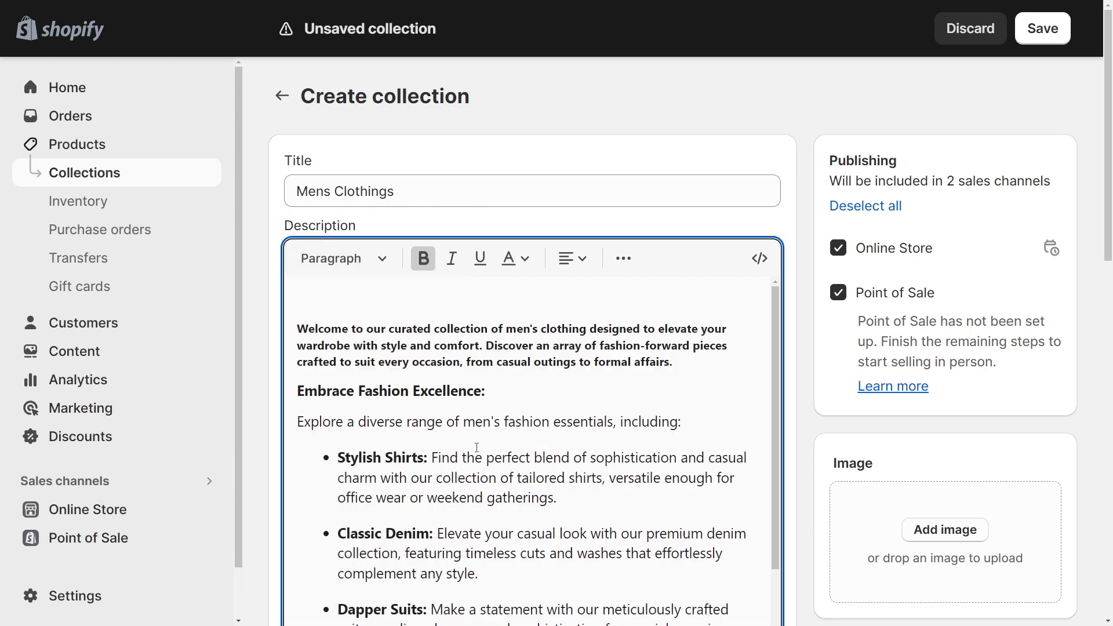
Set the collection type to Manual so that products are added one by one
scroll(477, 447, down, 10)
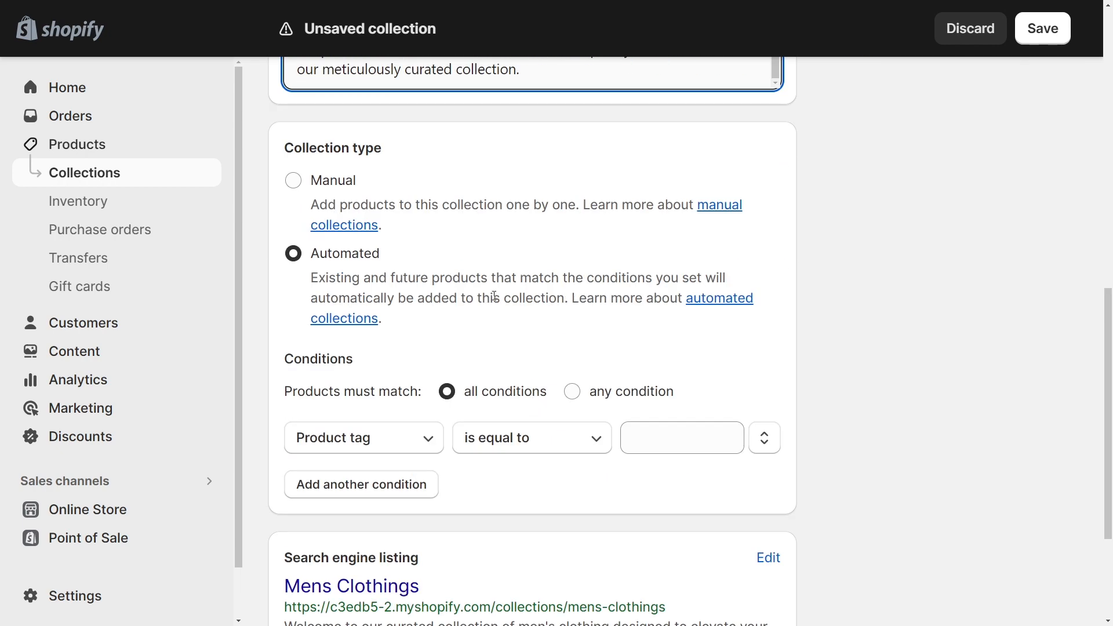
scroll(548, 369, up, 1)
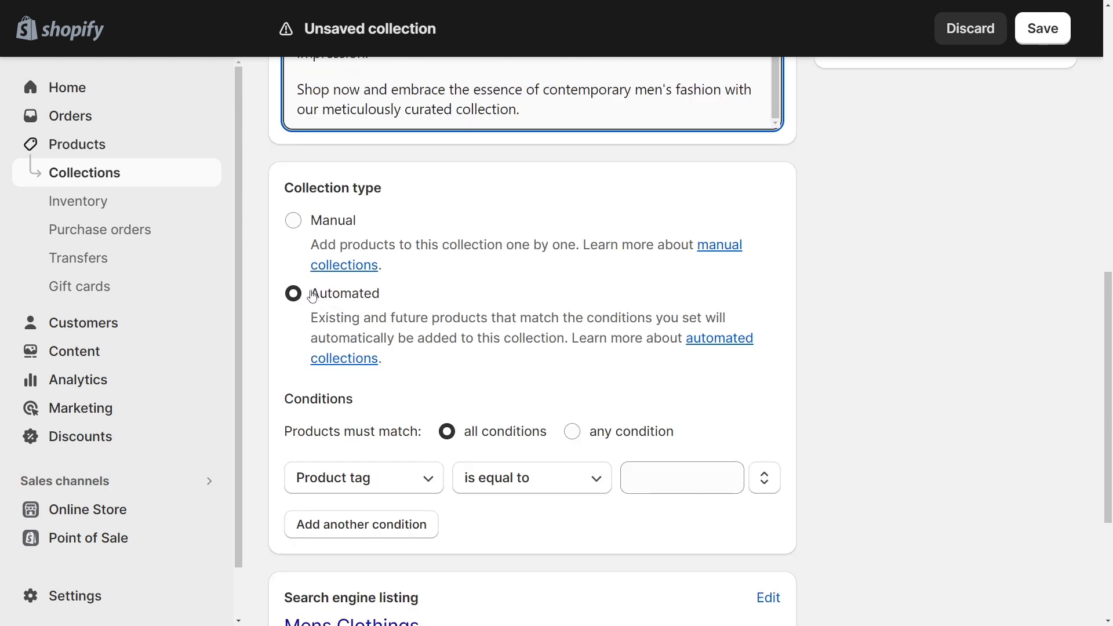
click(294, 222)
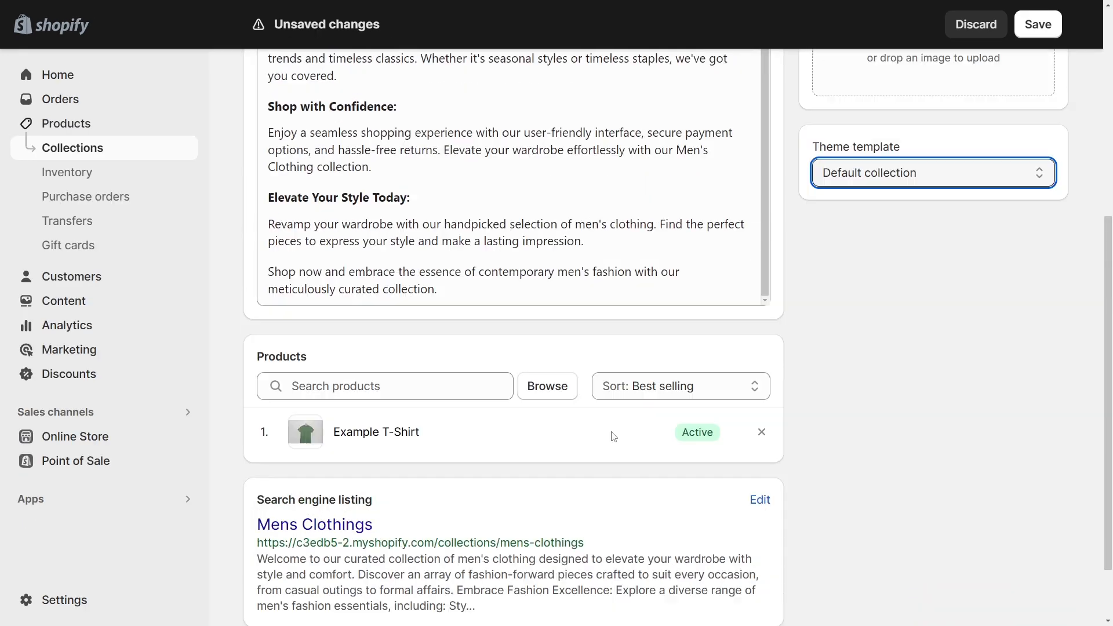
Choose Default collection as the theme template of the collection
scroll(613, 432, up, 3)
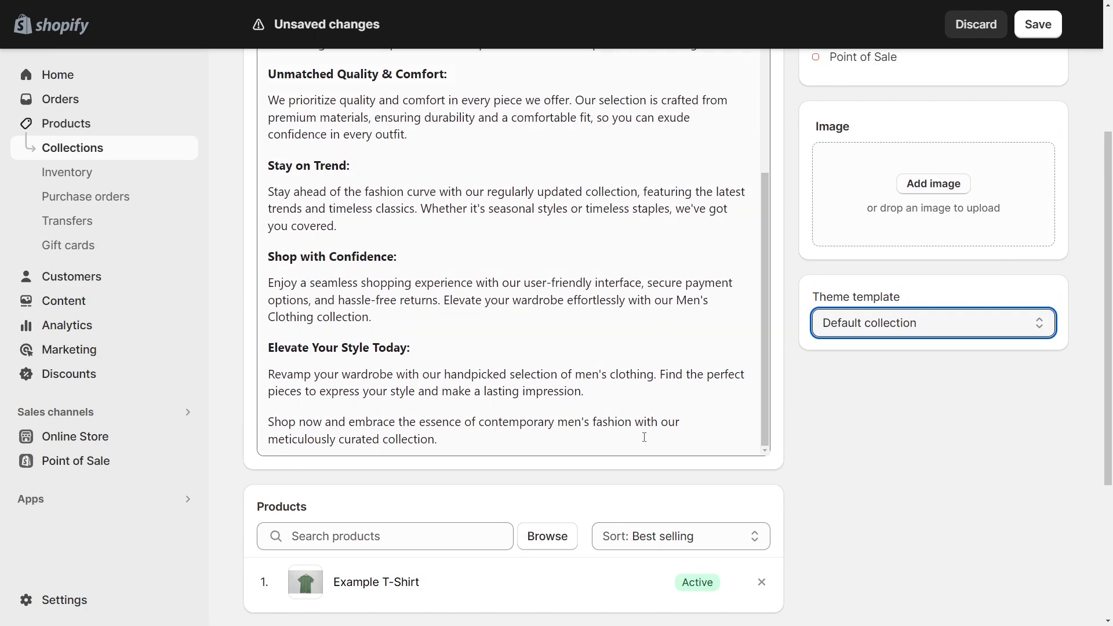
click(864, 330)
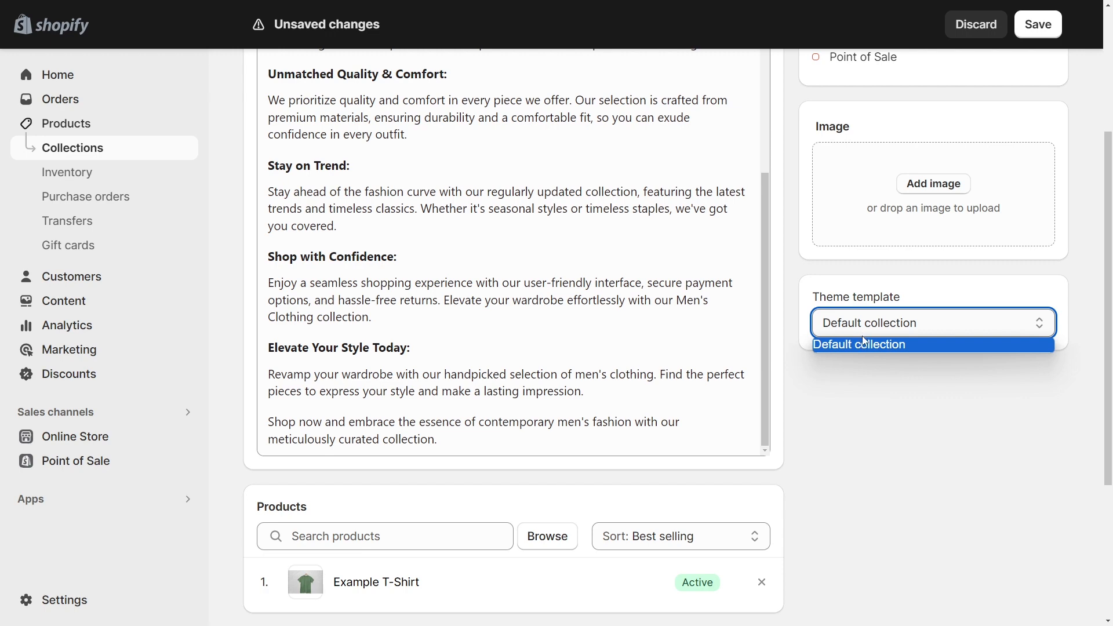
click(864, 343)
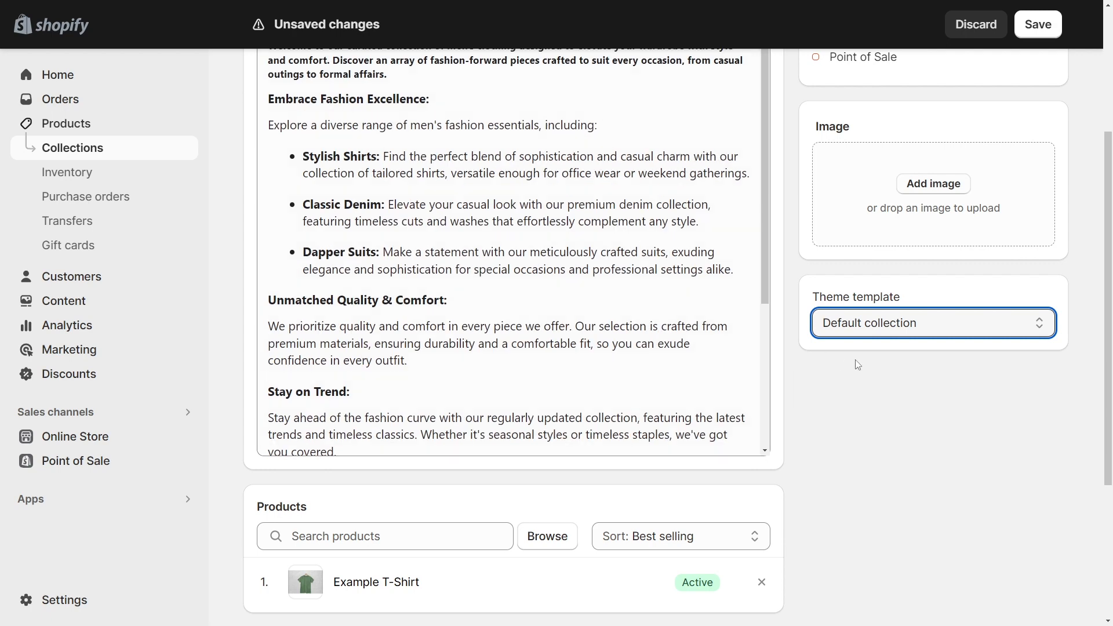
Upload ts304-700x700_700x.webp from the Desktop as the collection image
scroll(887, 232, up, 4)
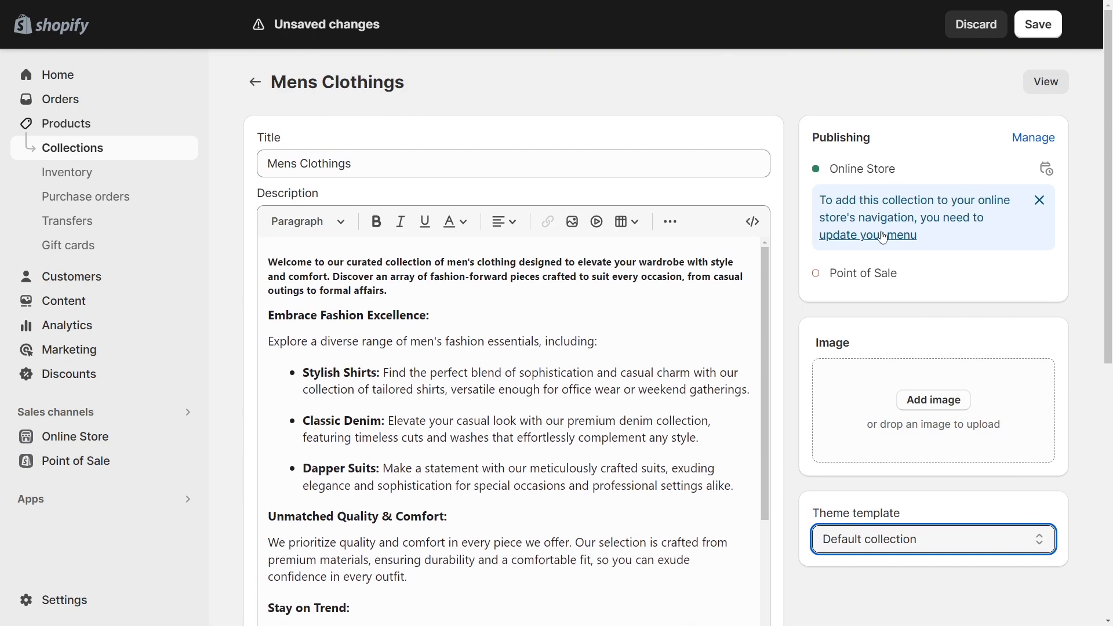
drag(868, 342, 818, 343)
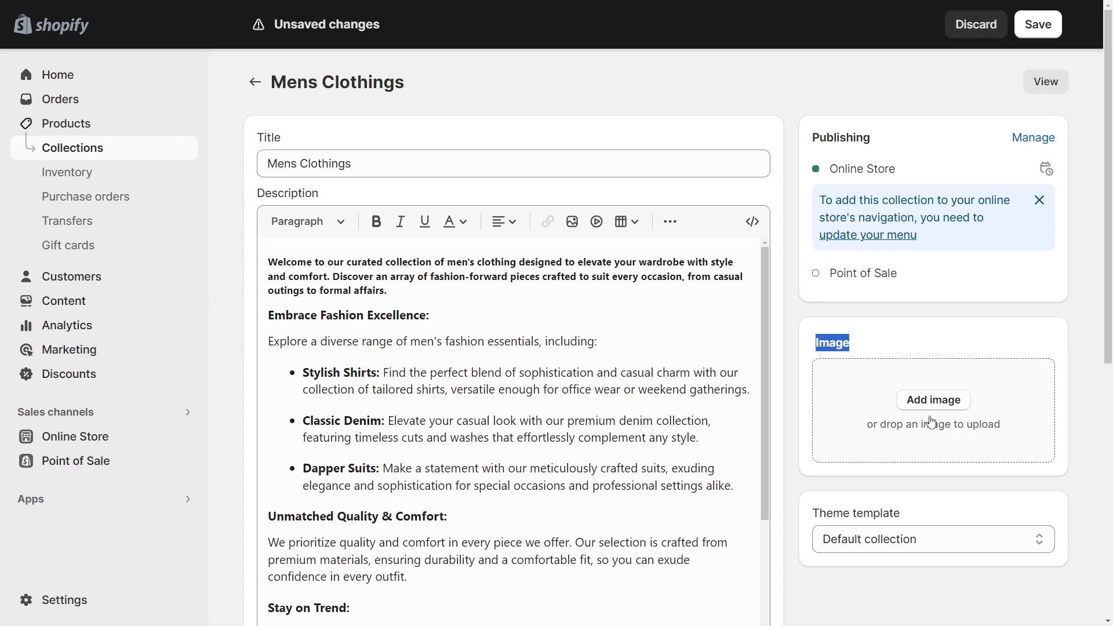
click(932, 400)
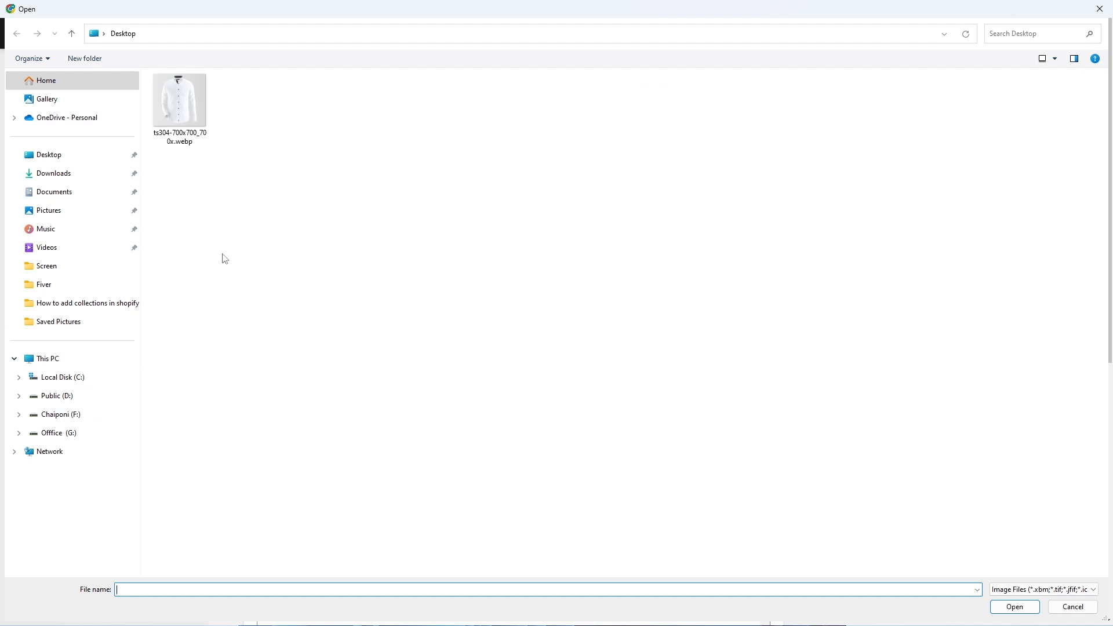
click(197, 144)
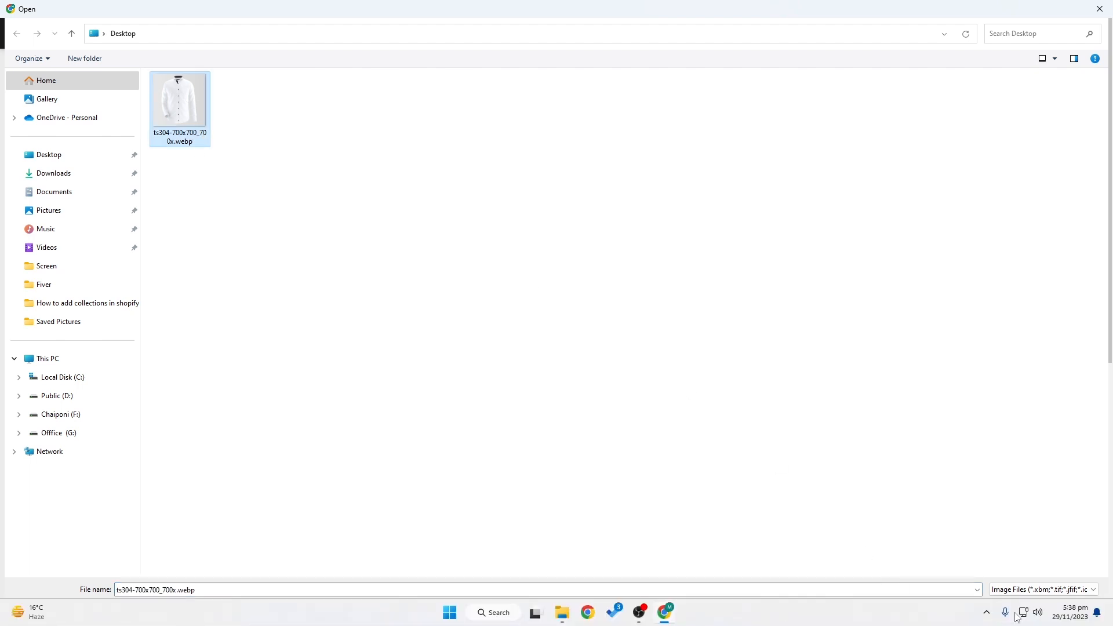
click(1014, 607)
Remove Example T-Shirt from the collection's products and try to save the collection
scroll(951, 464, down, 3)
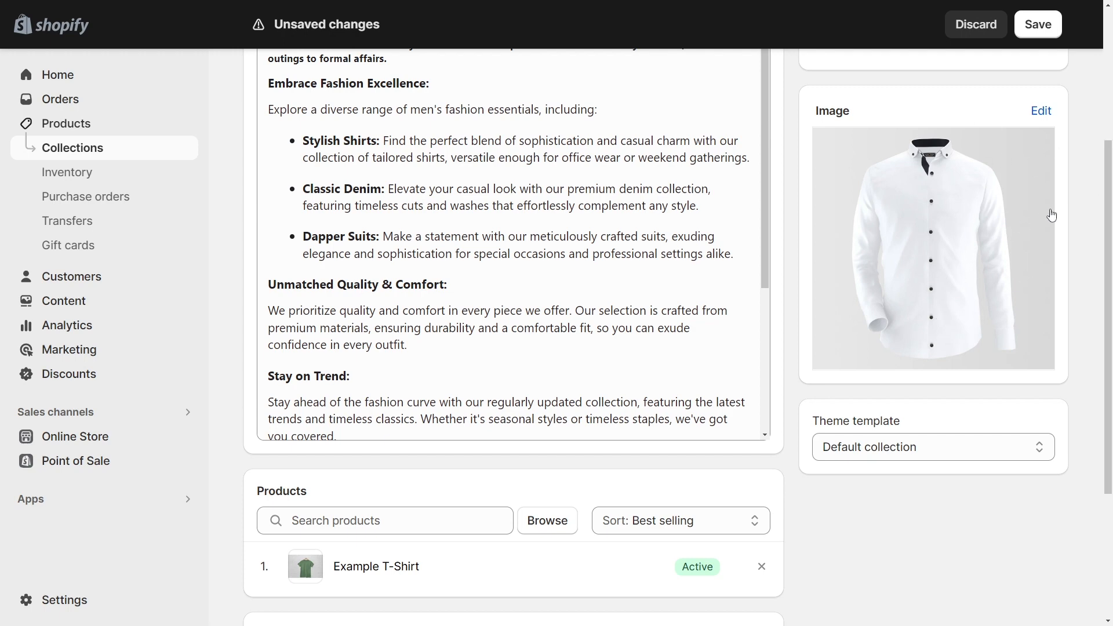
scroll(703, 317, down, 5)
scroll(910, 439, down, 4)
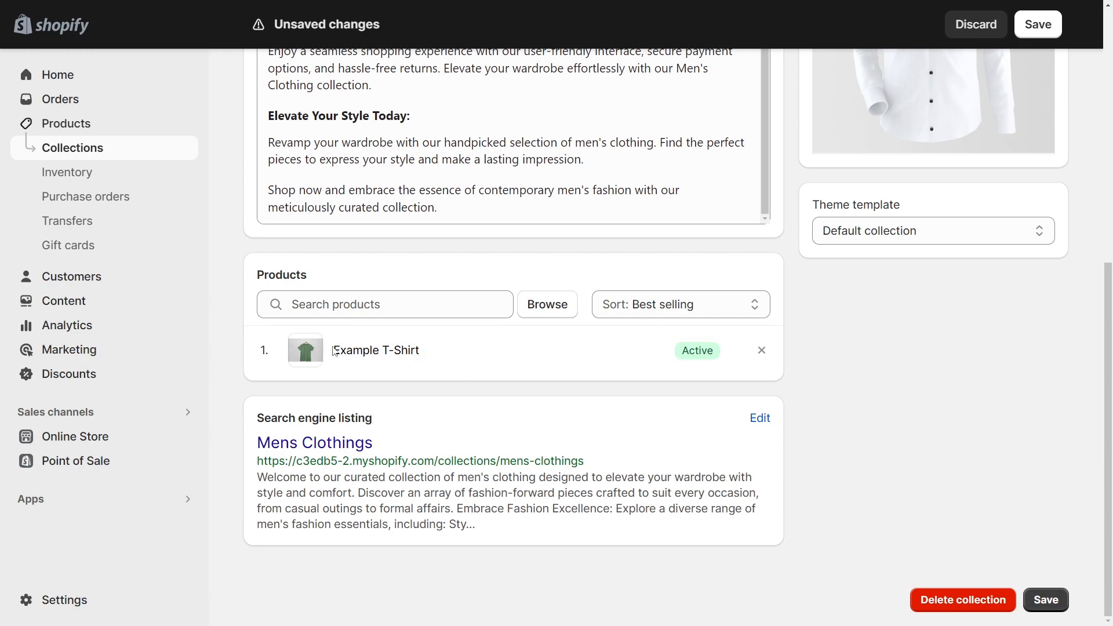
scroll(895, 325, up, 8)
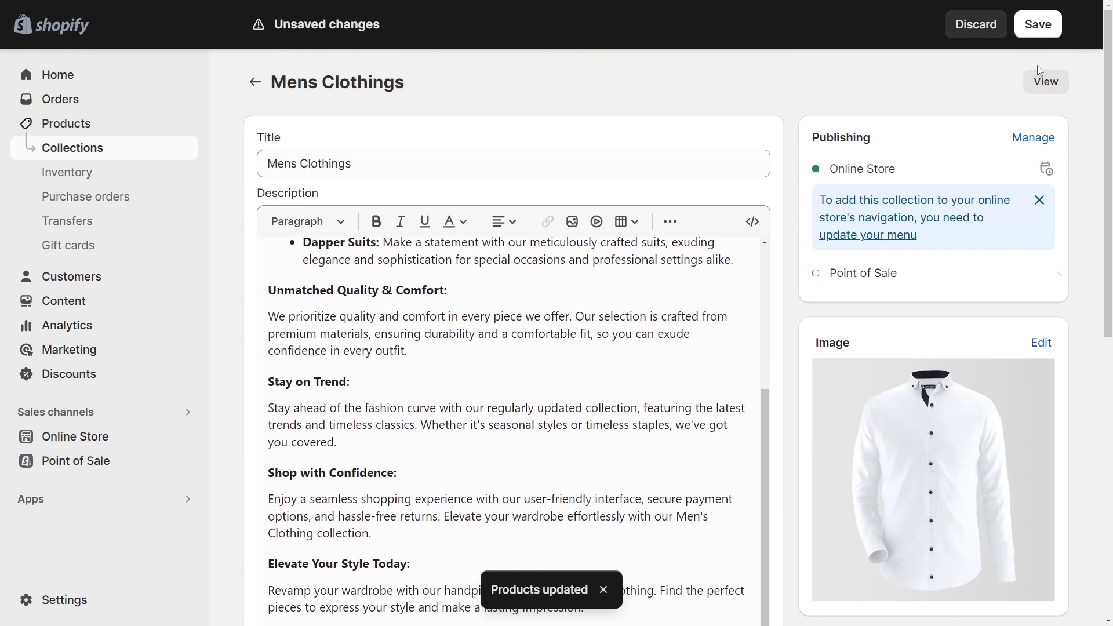
click(1035, 28)
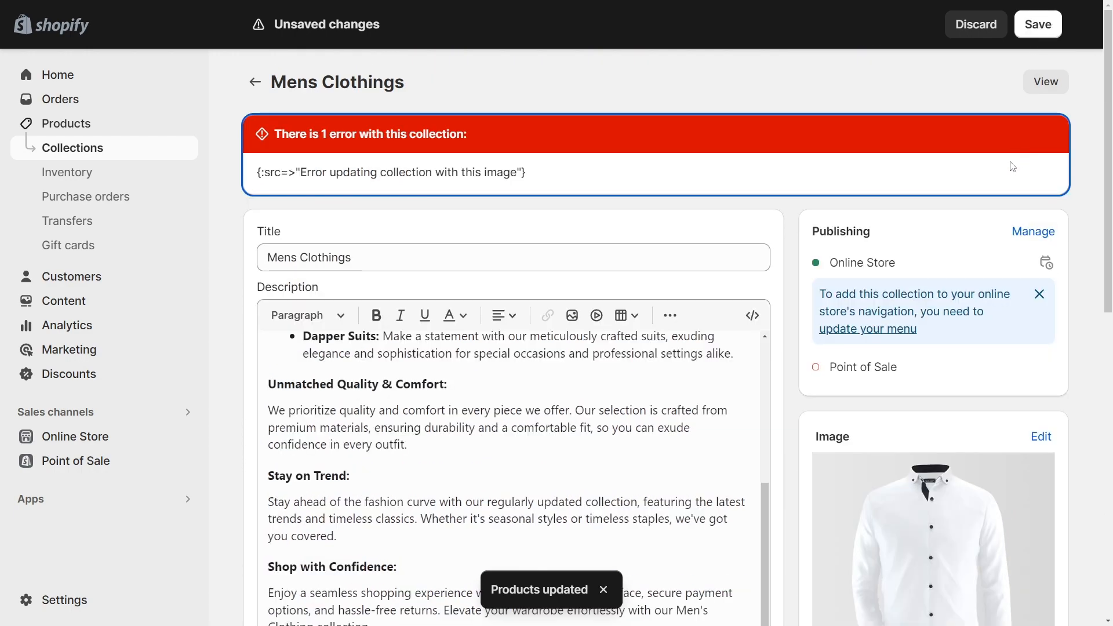
scroll(402, 175, down, 10)
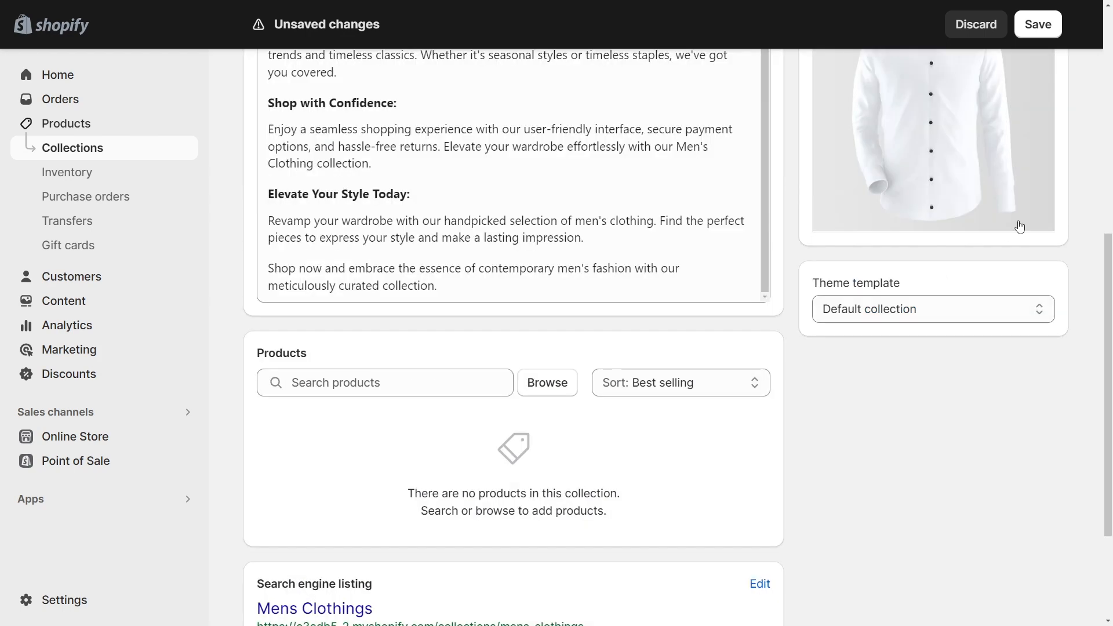
scroll(800, 198, up, 10)
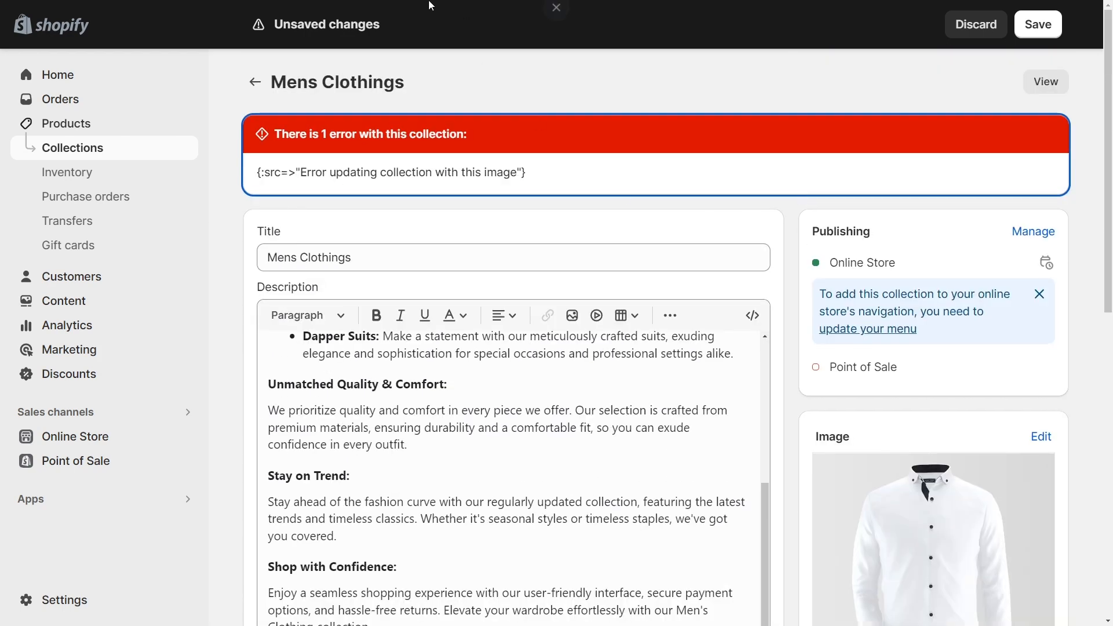
Switch to the Google image results for mens shirt and save the grey Flipkart shirt photo to the Desktop as images.jpg
click(557, 40)
click(200, 10)
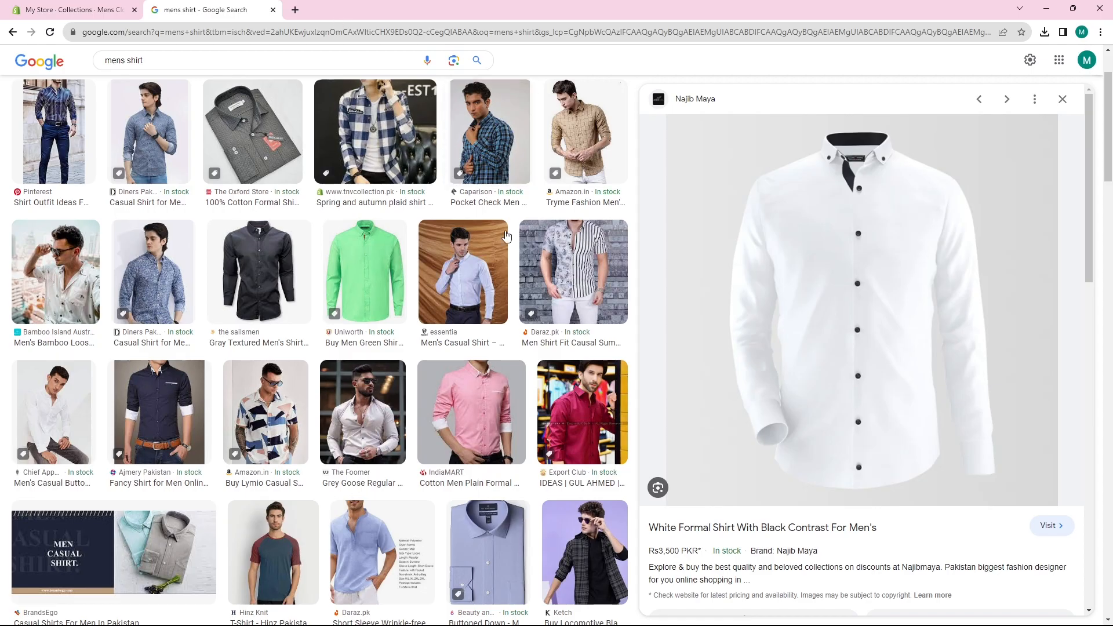
scroll(501, 238, down, 8)
click(184, 371)
right_click(853, 197)
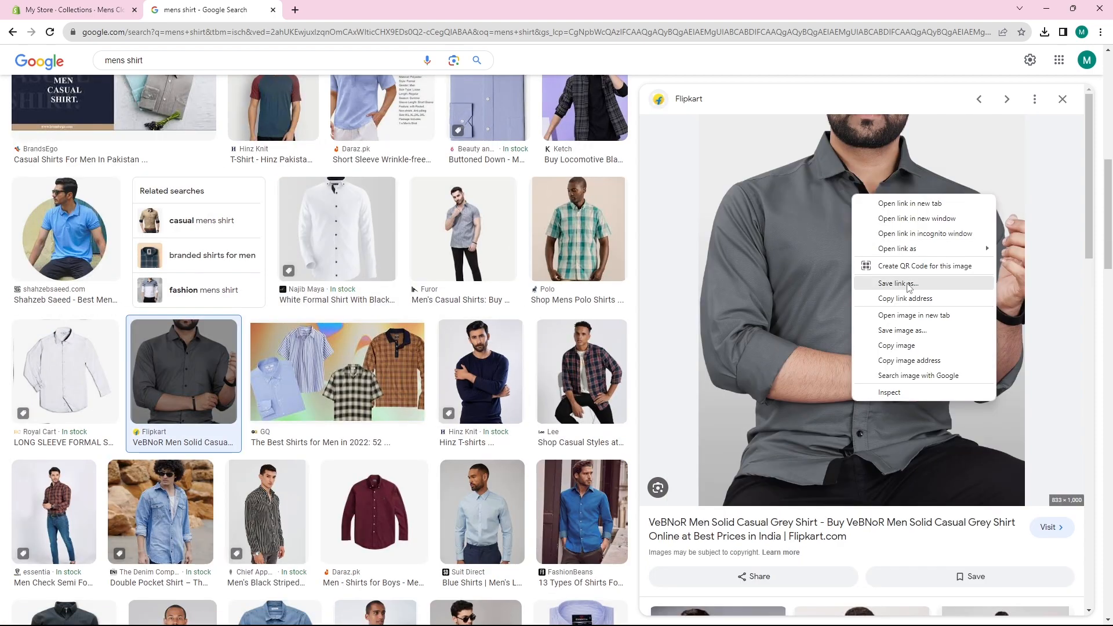
click(903, 329)
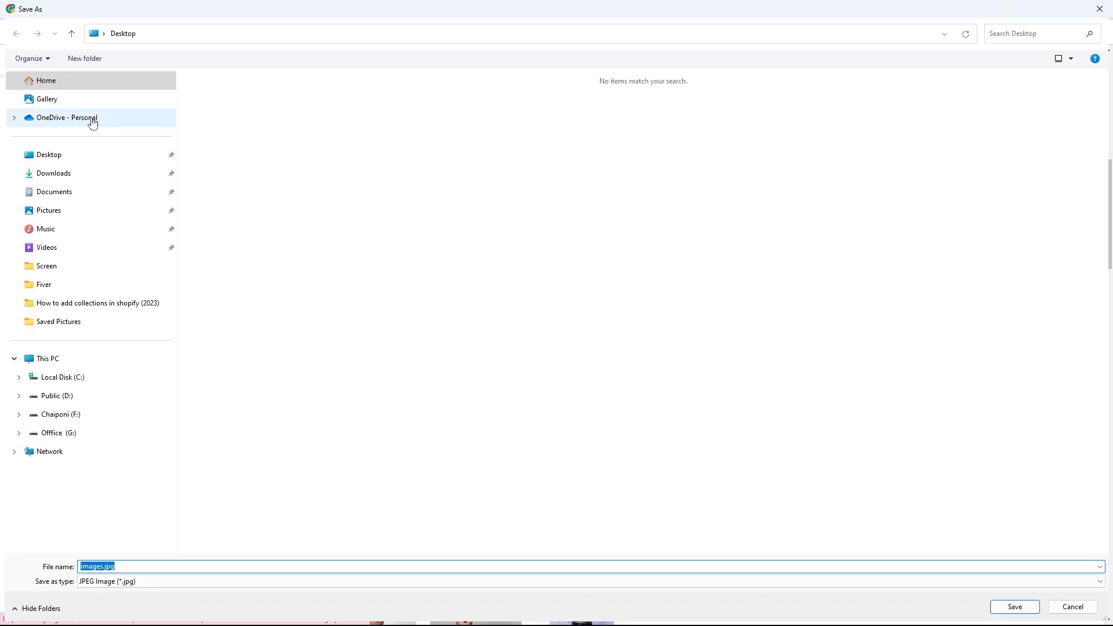
click(49, 154)
key(Tab)
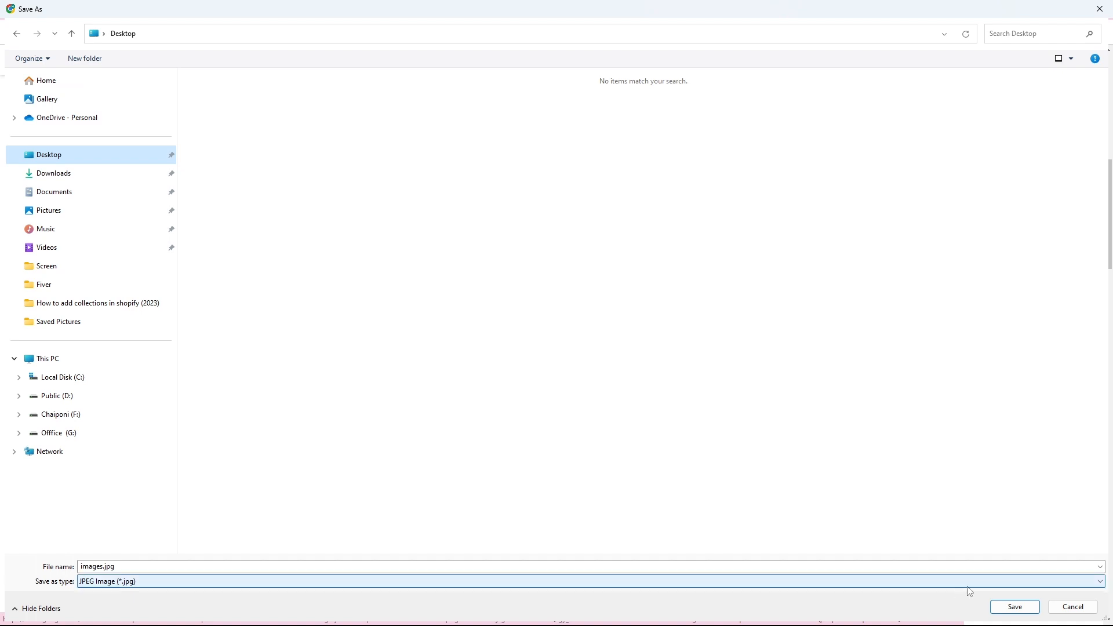
click(1015, 606)
Switch back to Shopify, replace the collection image with images.jpg without adding alt text, and save the collection
key(ctrl+Tab)
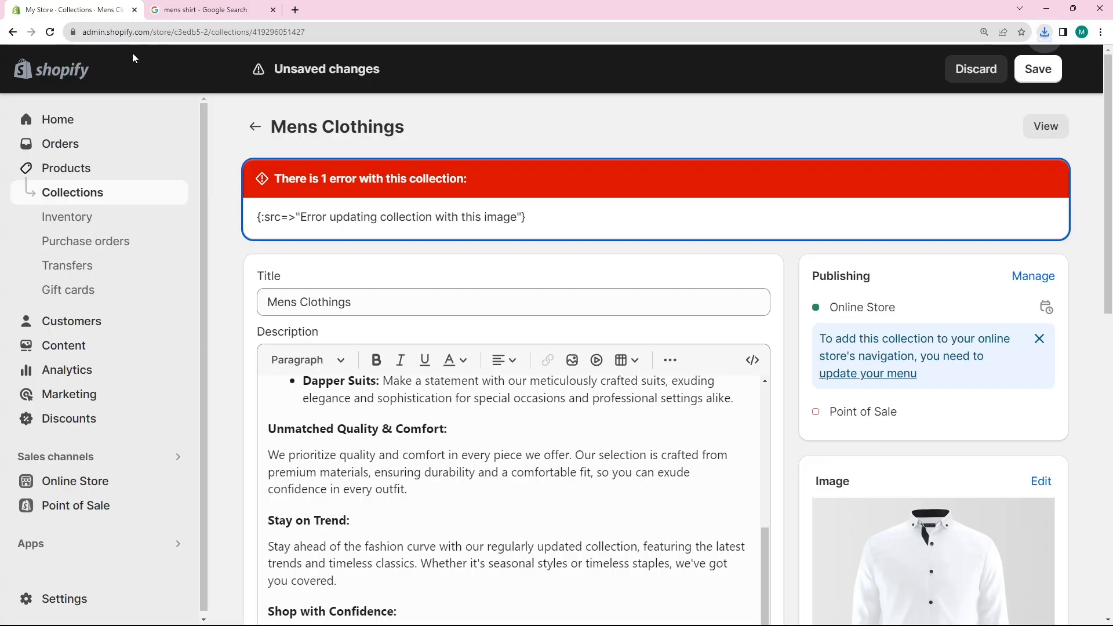
scroll(850, 414, down, 2)
scroll(850, 414, down, 9)
scroll(944, 310, up, 5)
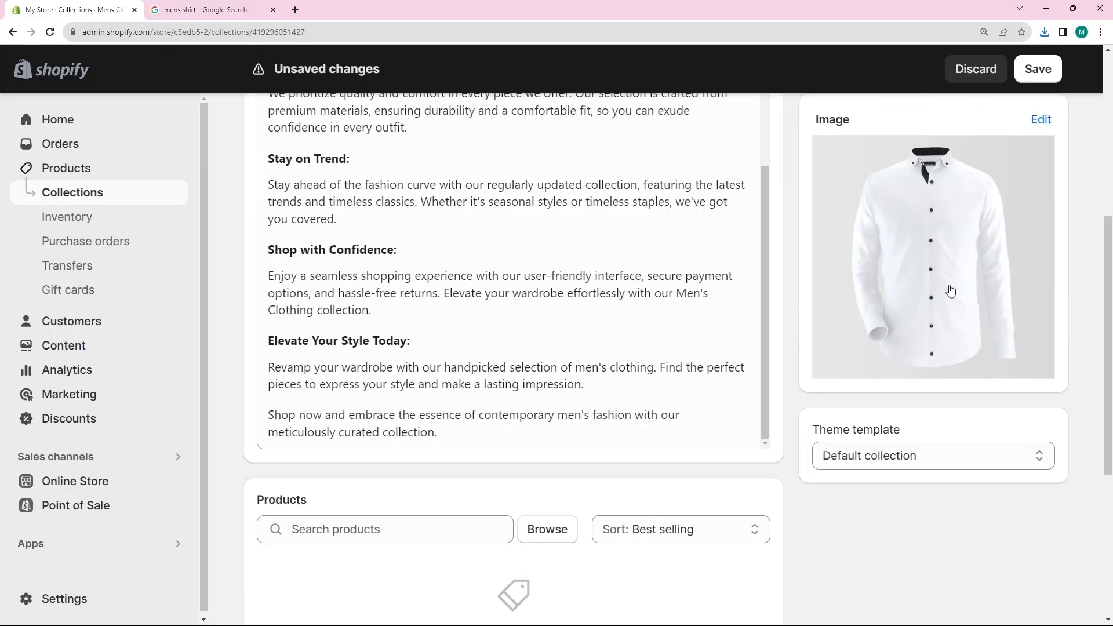
scroll(986, 293, up, 3)
click(1041, 270)
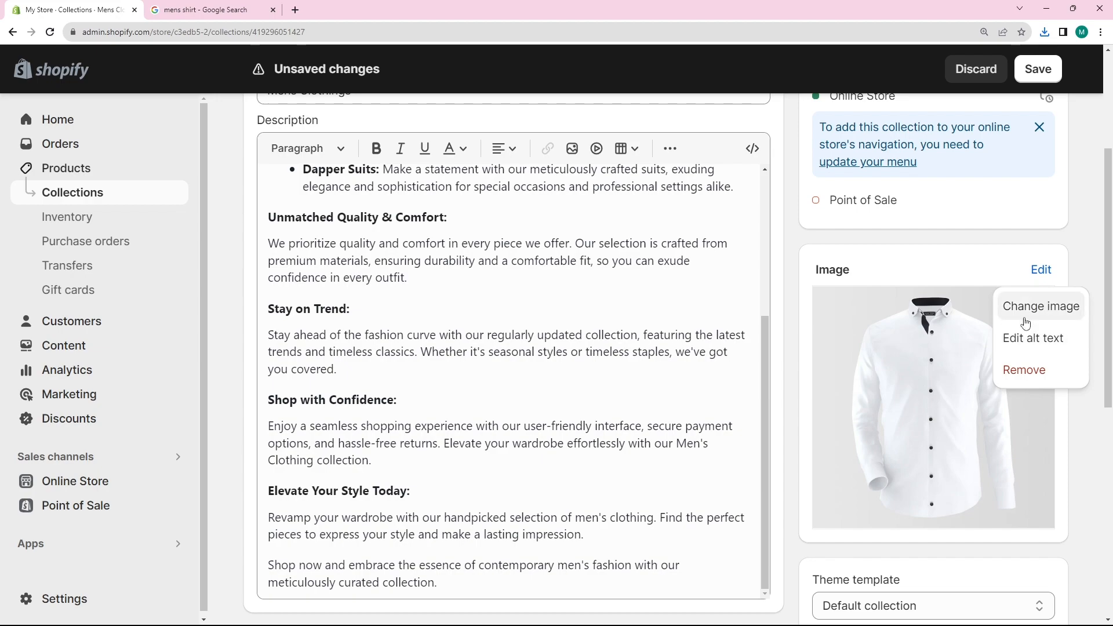
click(1025, 323)
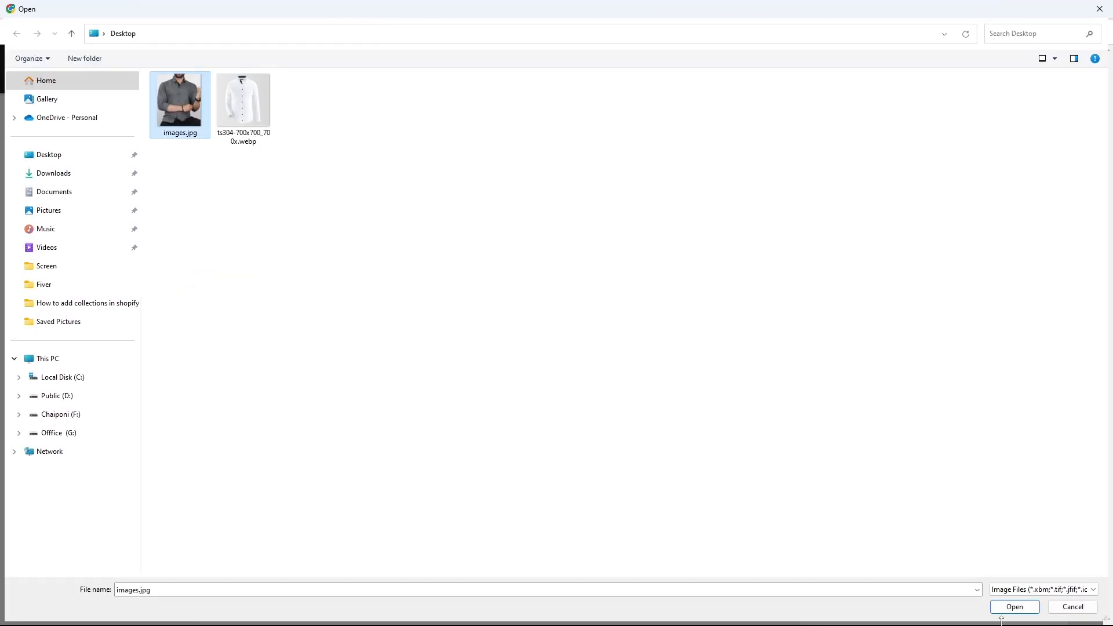
click(1012, 607)
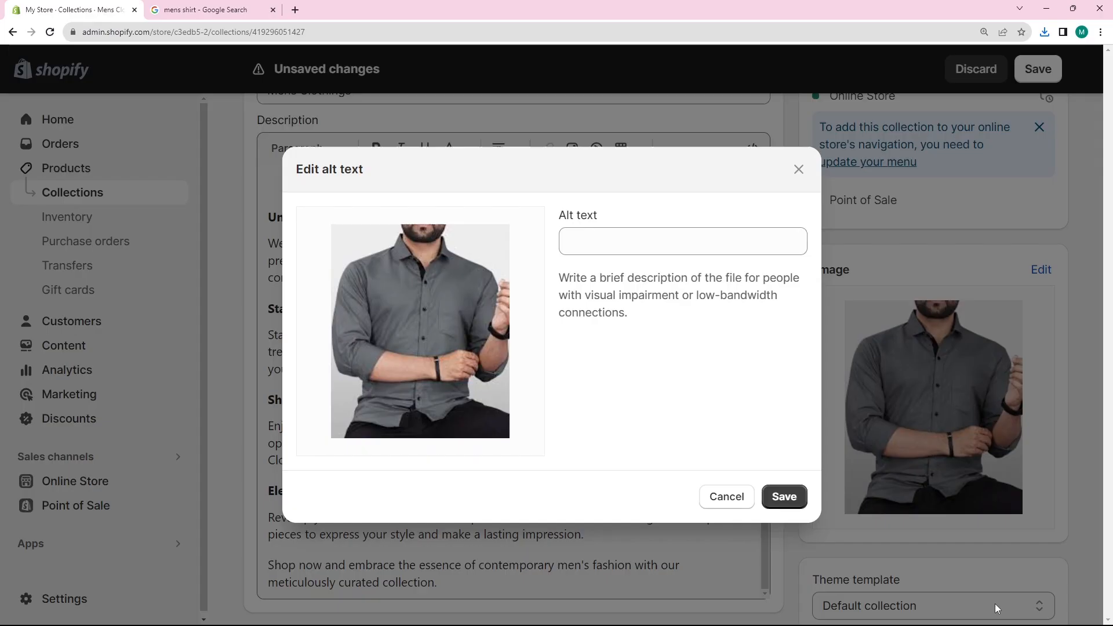
click(785, 497)
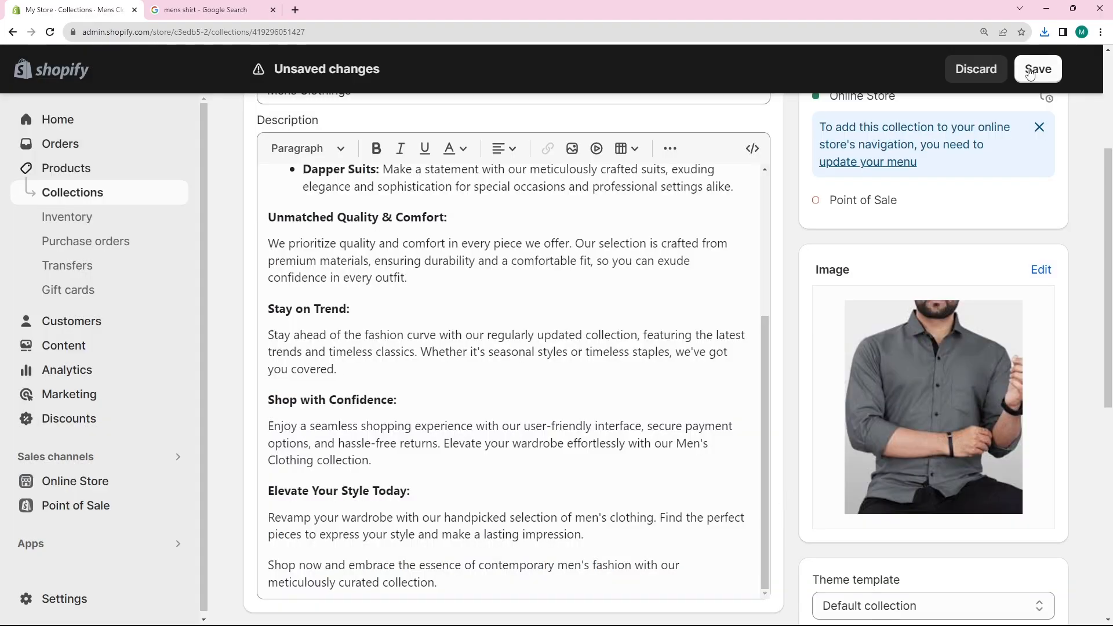
click(1027, 69)
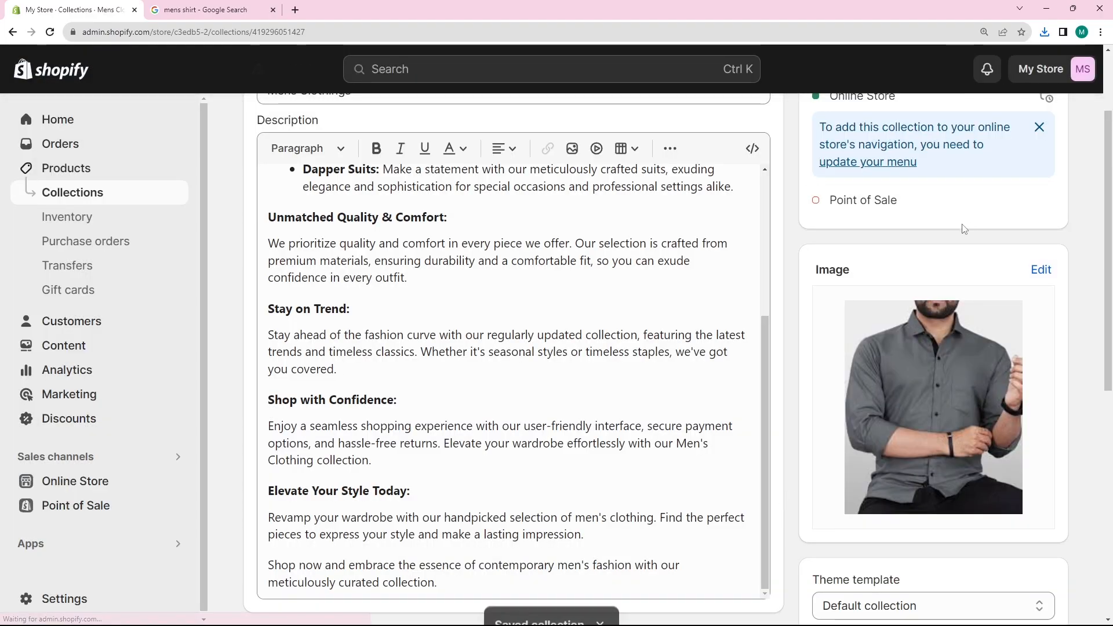
Review the saved Mens Clothings page and return to the list of collections in full-screen view
drag(562, 152, 350, 127)
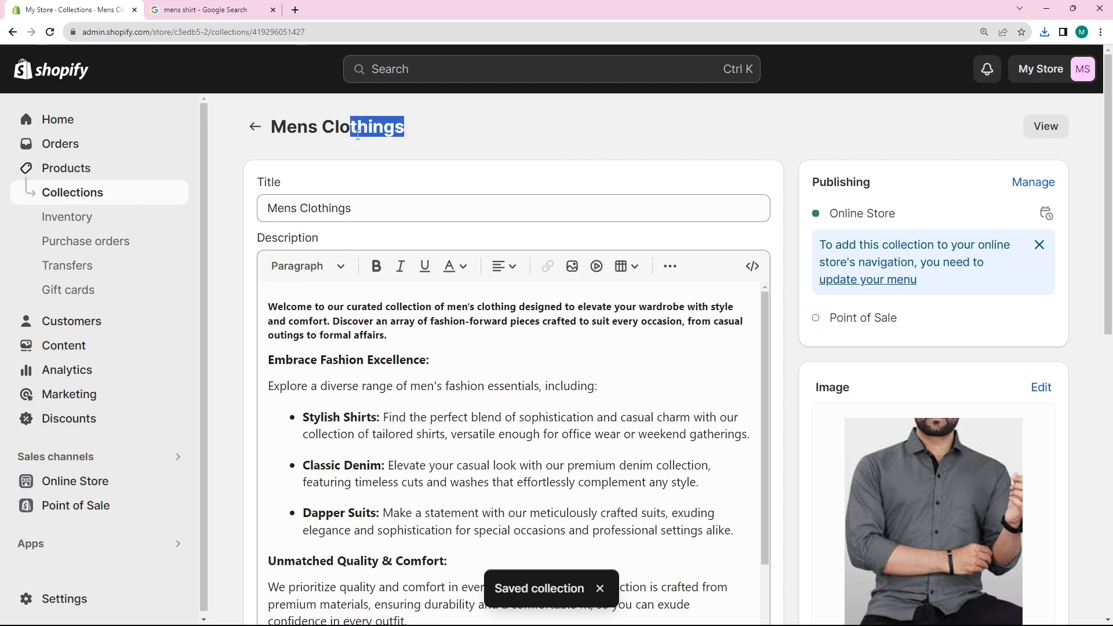
scroll(953, 278, down, 8)
scroll(956, 262, up, 4)
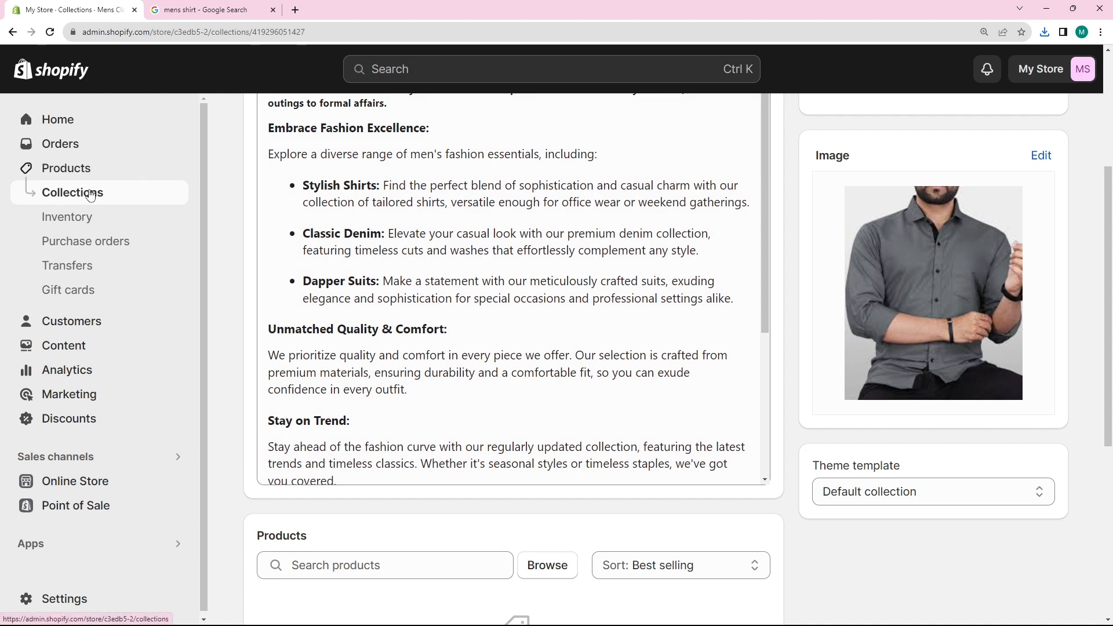
click(67, 195)
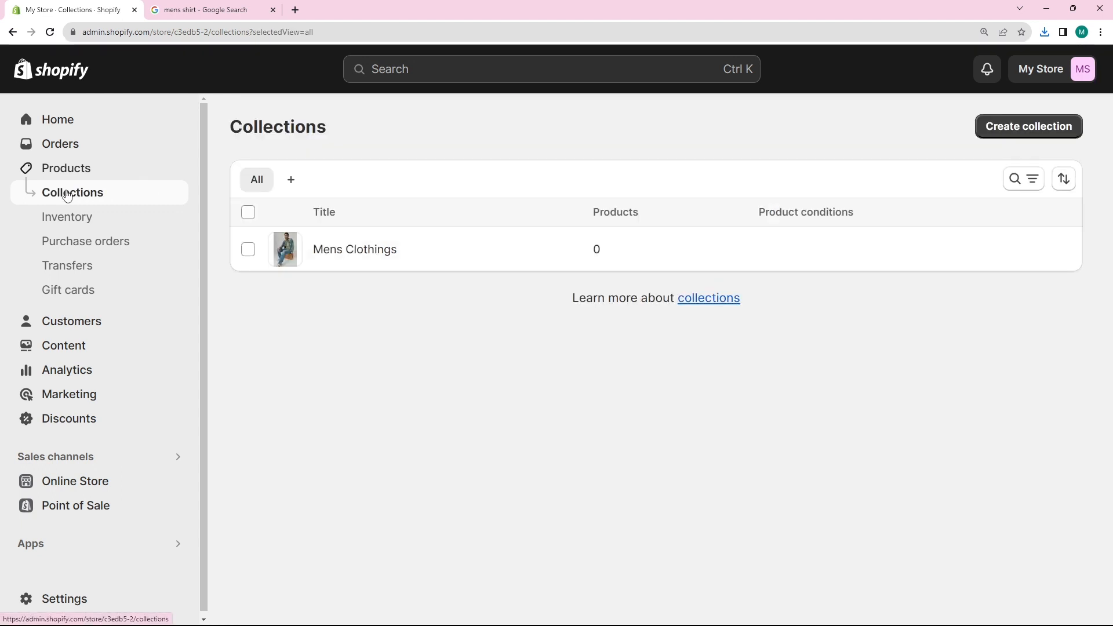
key(F11)
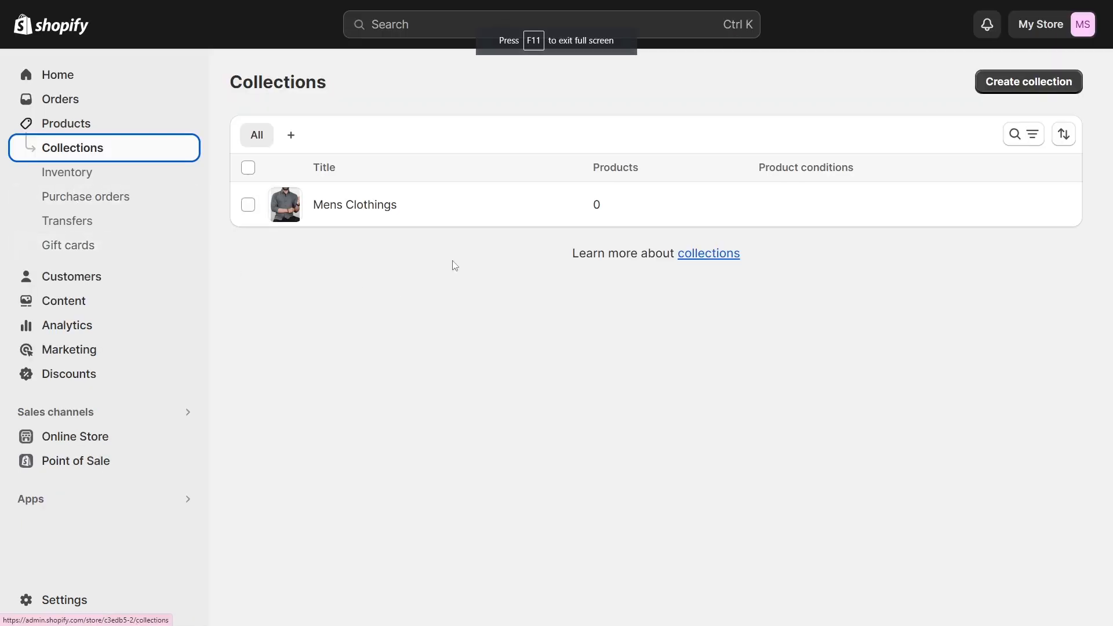
Open the Mens Clothings collection and add only Example T-Shirt to its products, leaving Example Pants out
click(343, 210)
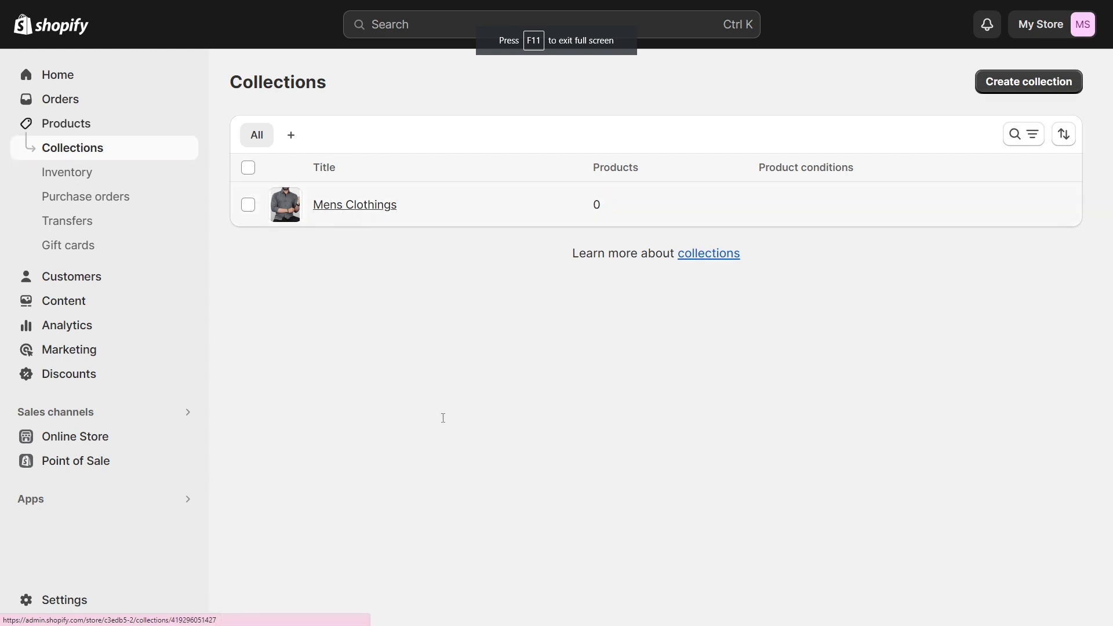
scroll(468, 405, down, 10)
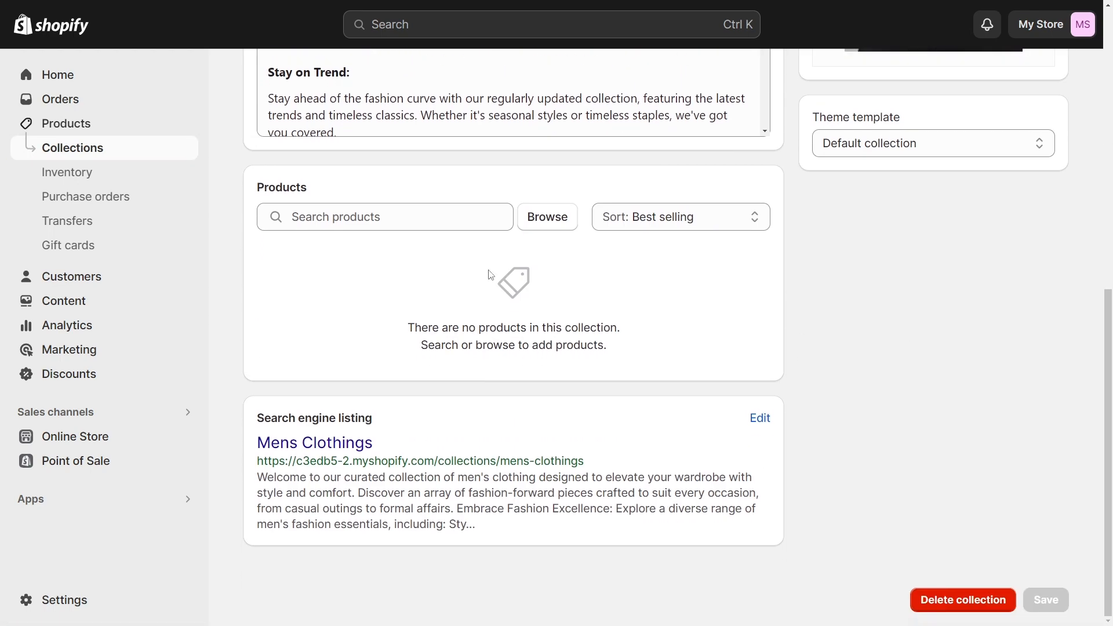
drag(312, 188, 257, 188)
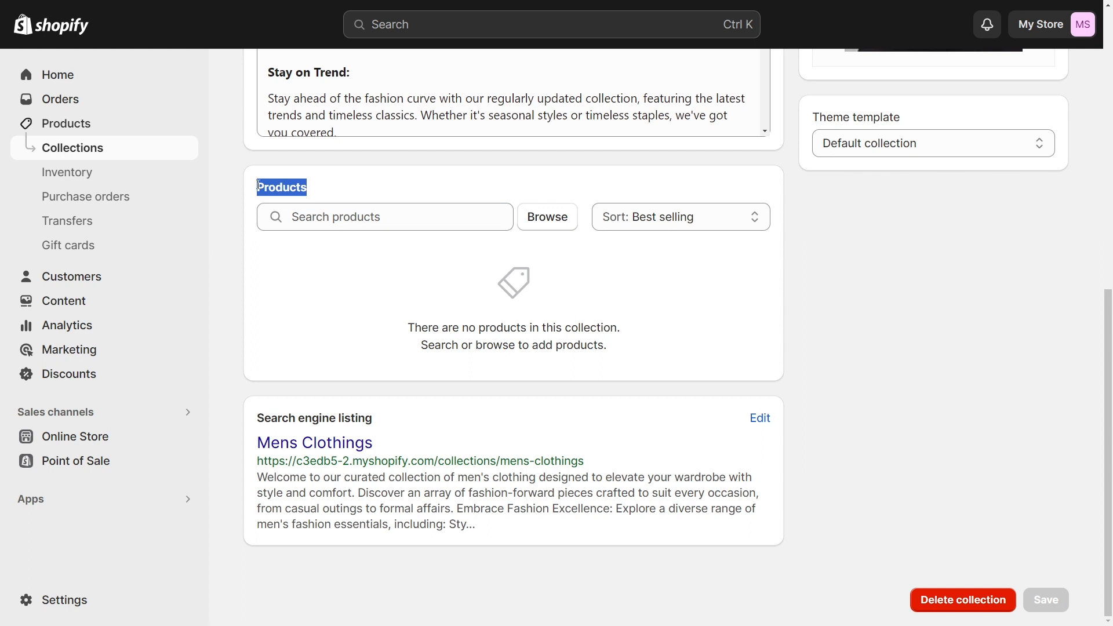
click(542, 219)
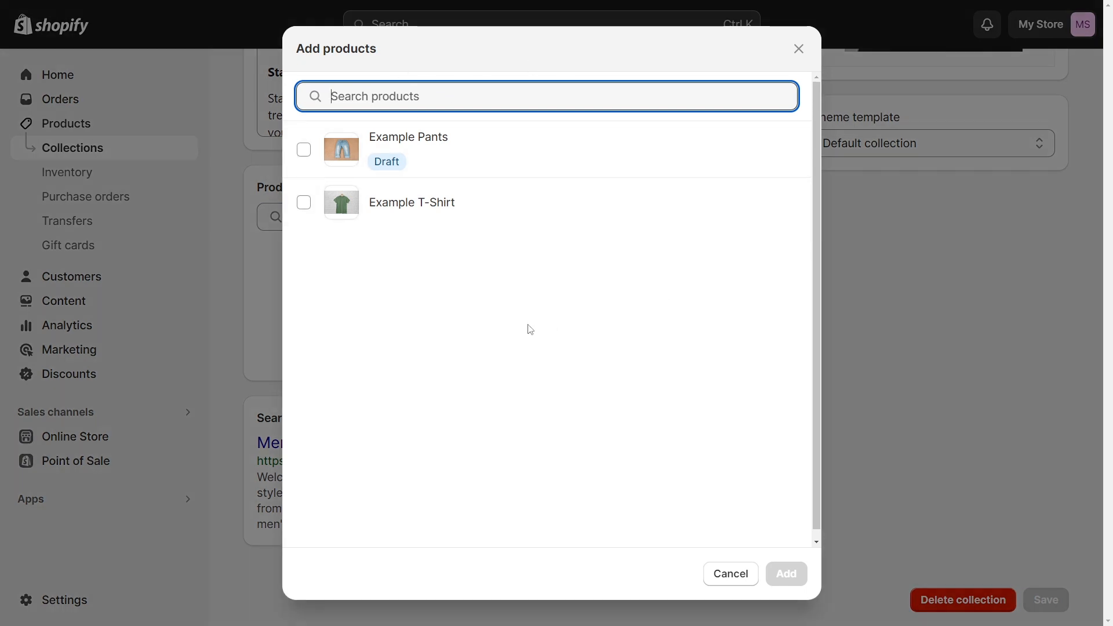
click(303, 202)
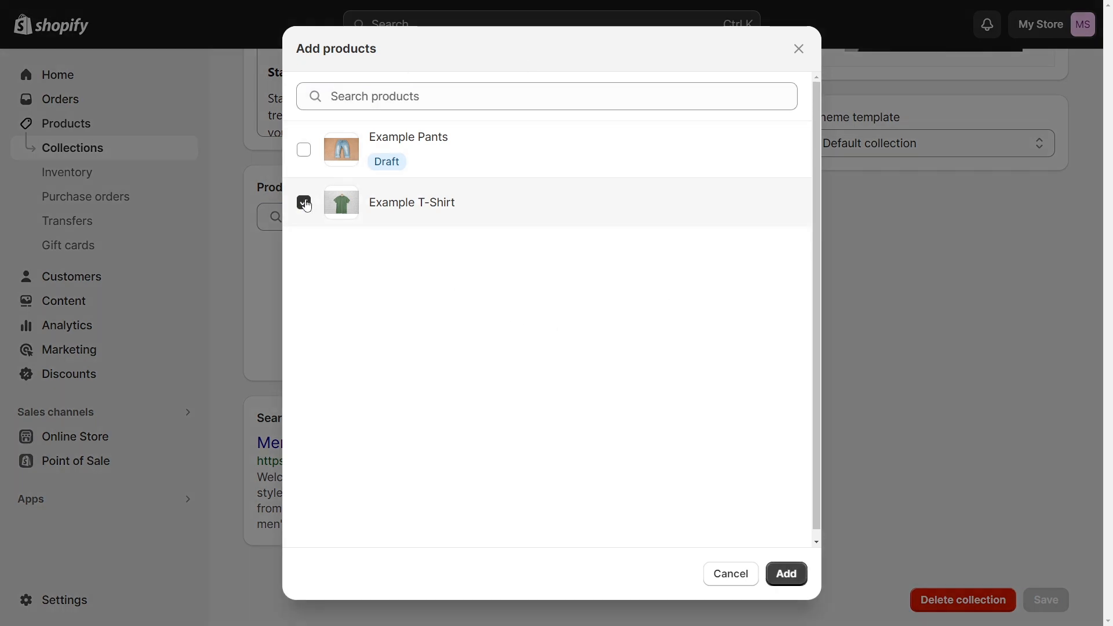
click(299, 157)
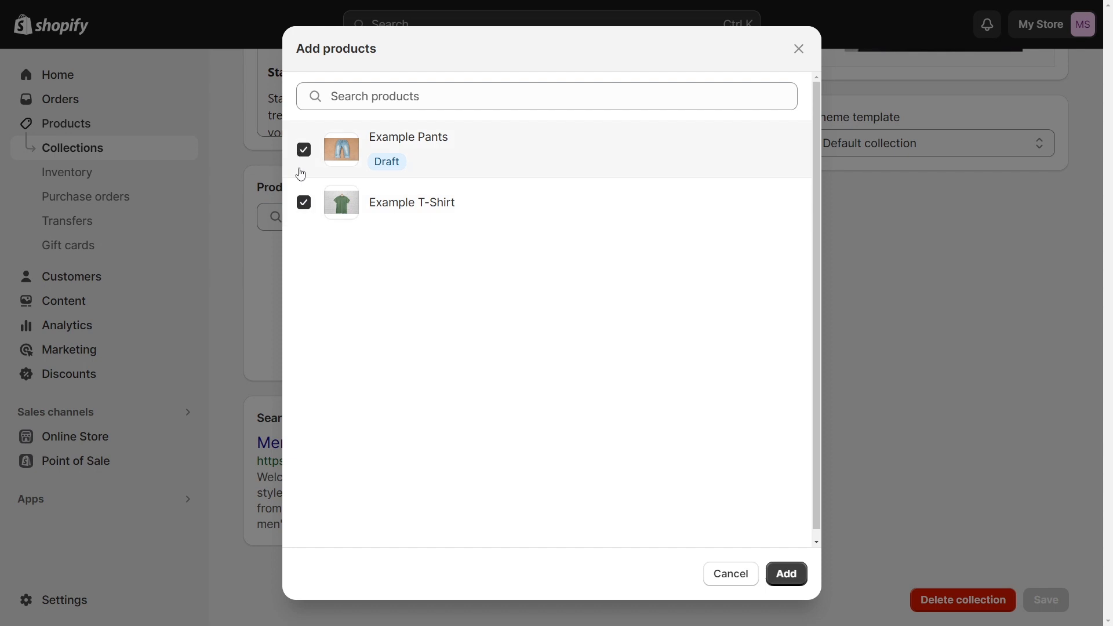
click(305, 169)
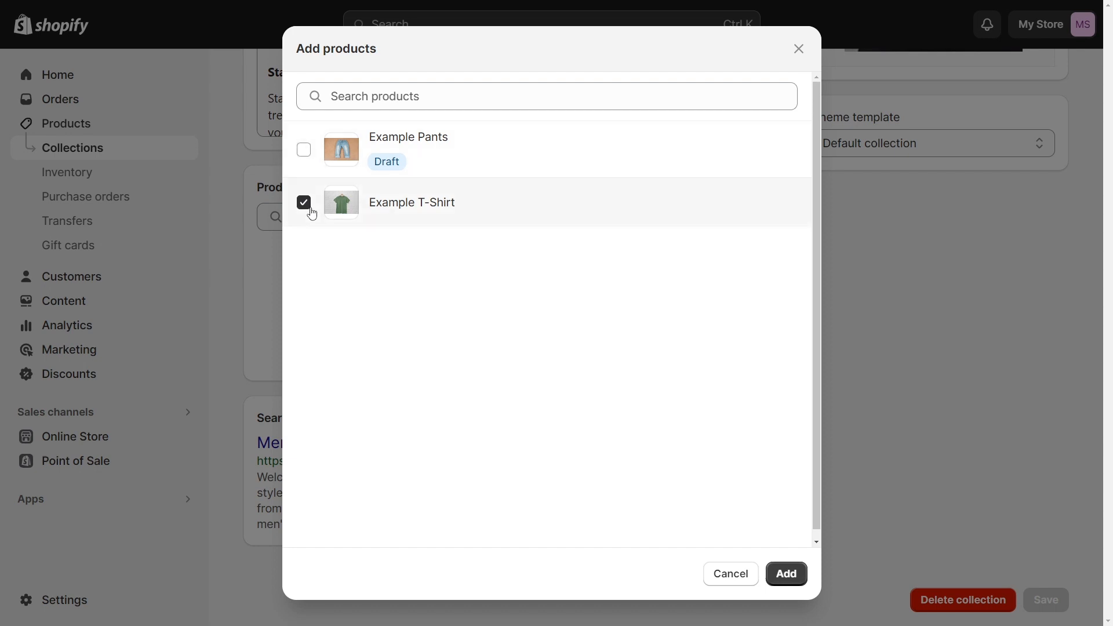
click(790, 579)
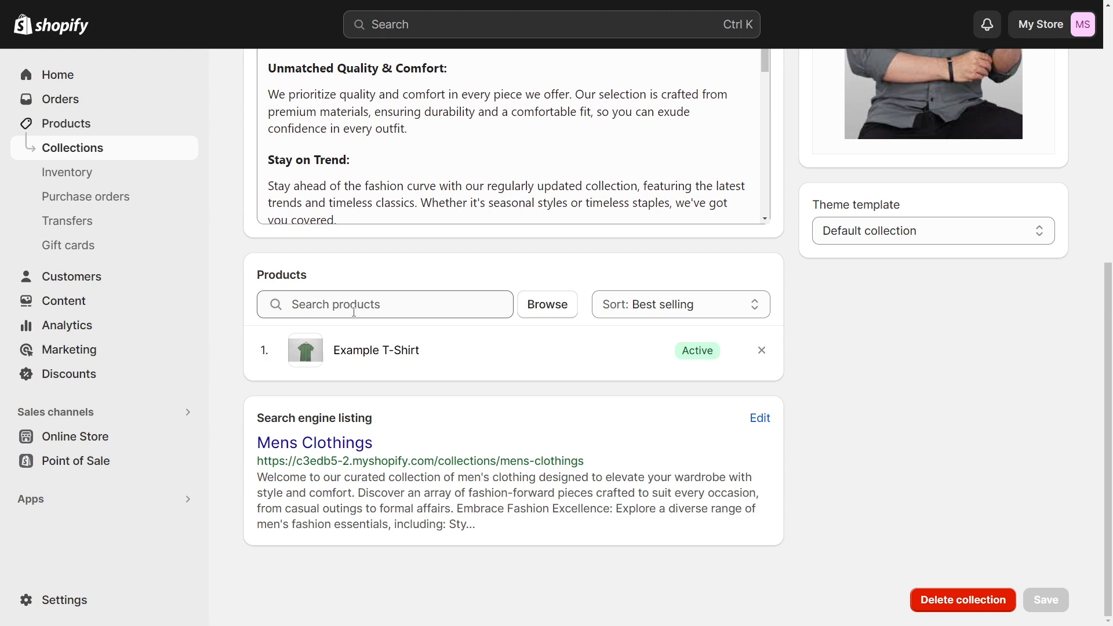
Go to the online store's themes and open the current Dawn theme for customization
key(ctrl+plus)
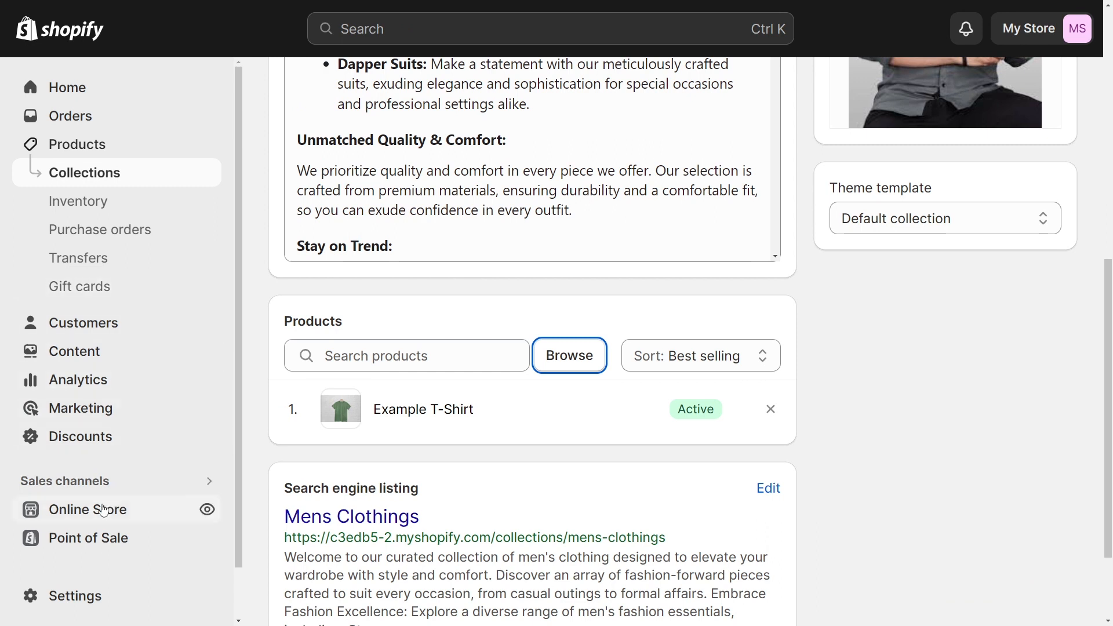
click(81, 510)
scroll(853, 437, down, 3)
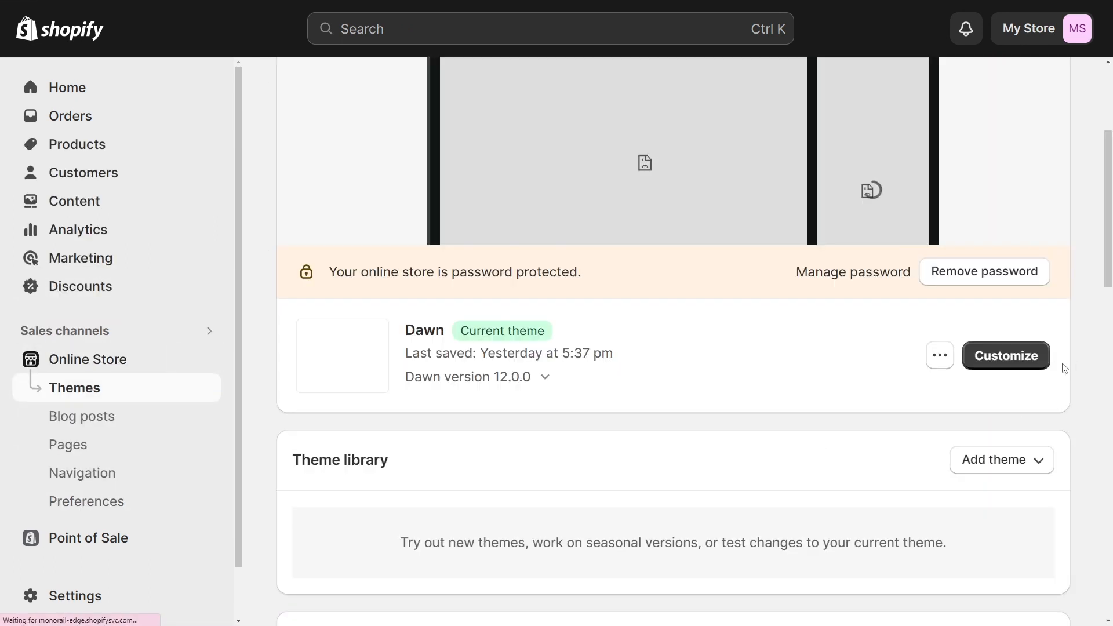
click(1006, 358)
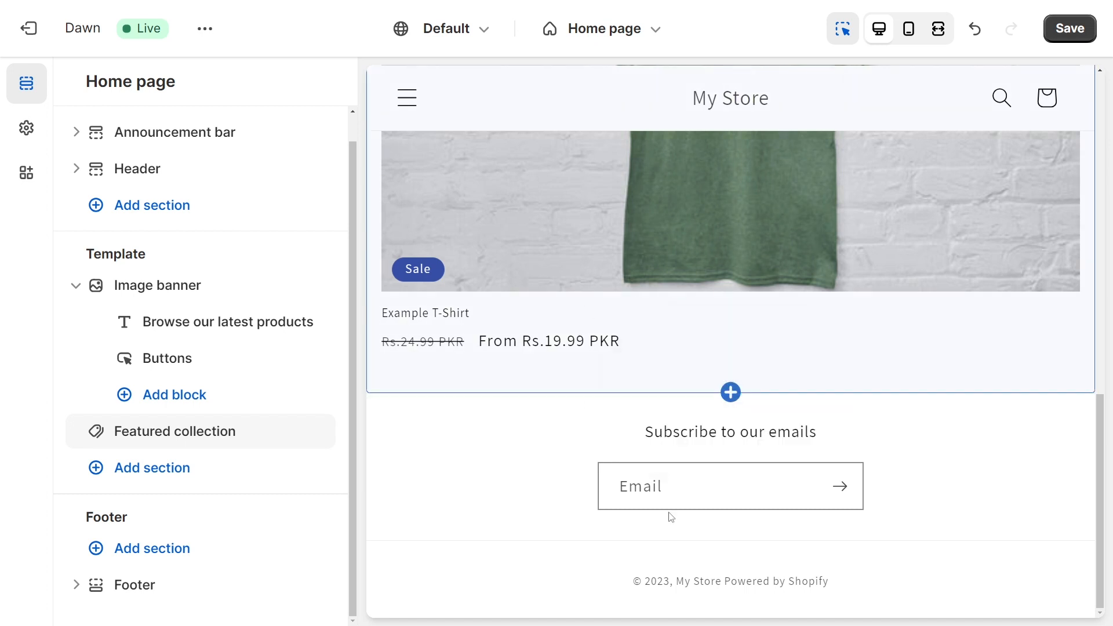
Search the available sections for "collect" and add a Collection list section to the home page template below Featured collection
click(93, 474)
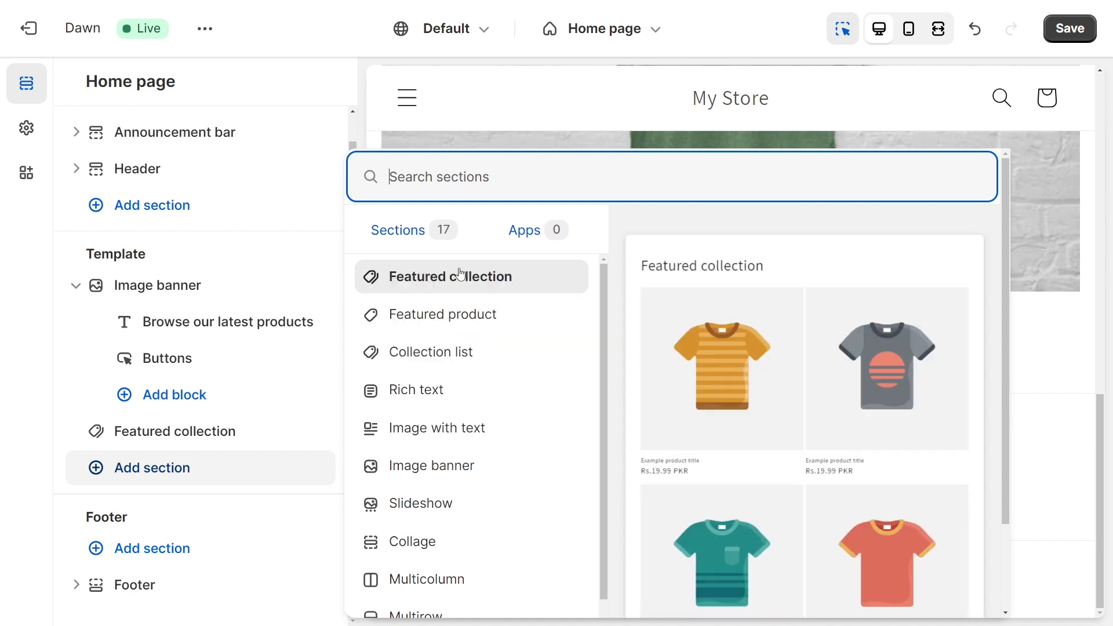
scroll(438, 325, down, 3)
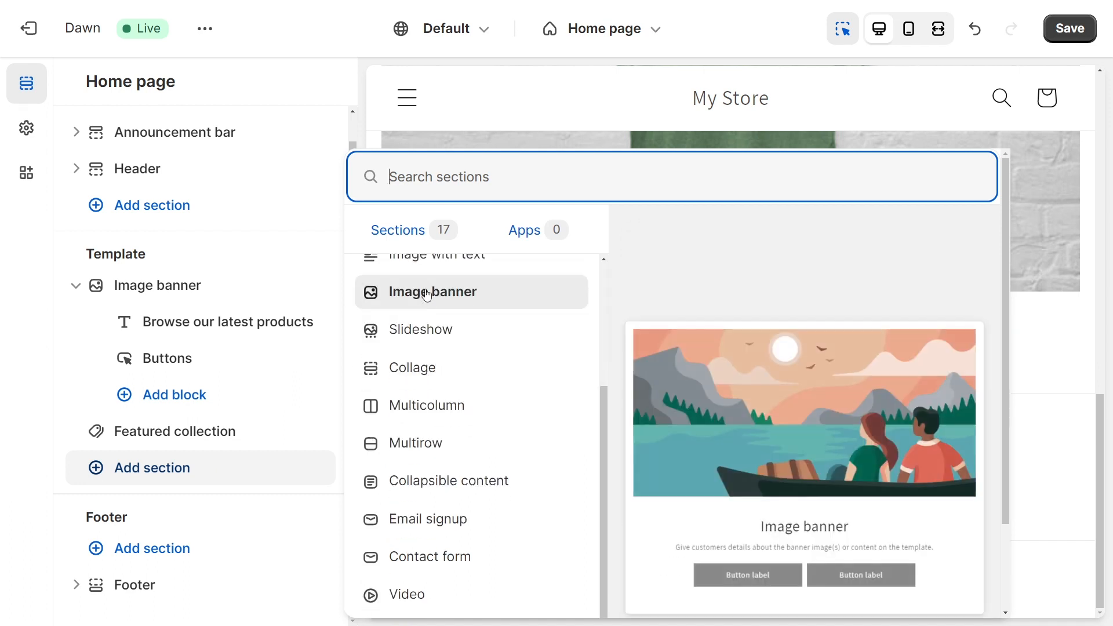
scroll(434, 338, up, 3)
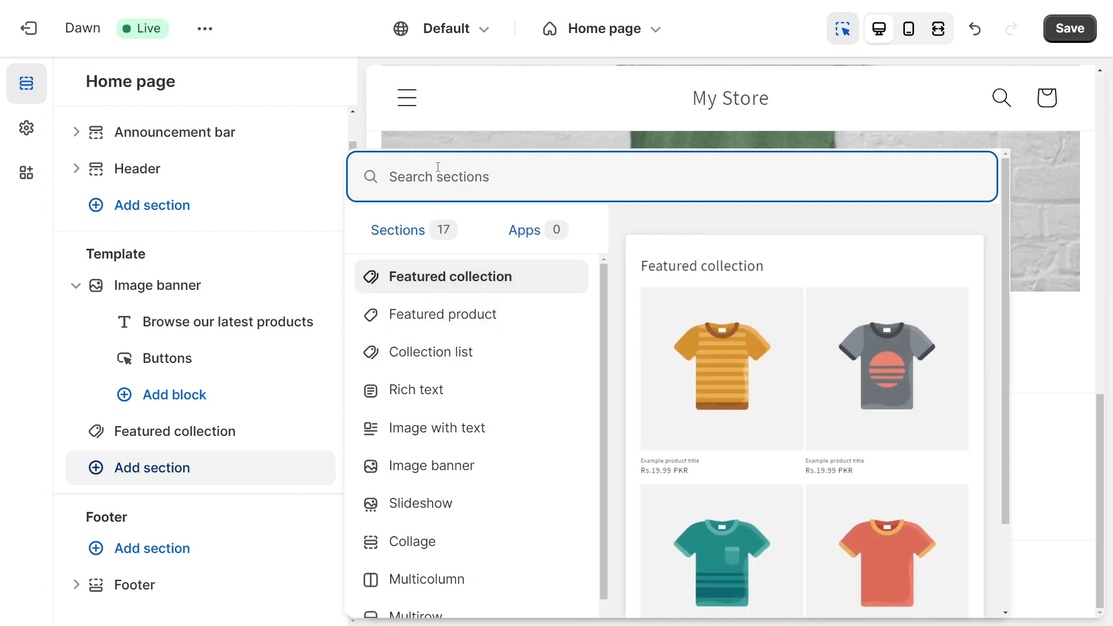
text(collect)
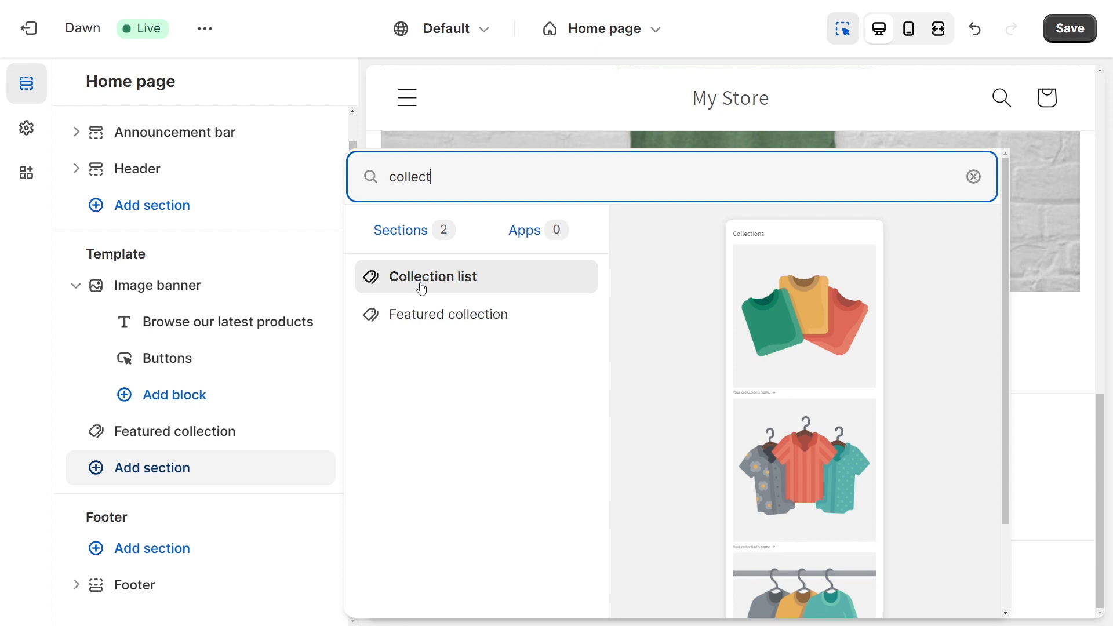
click(421, 289)
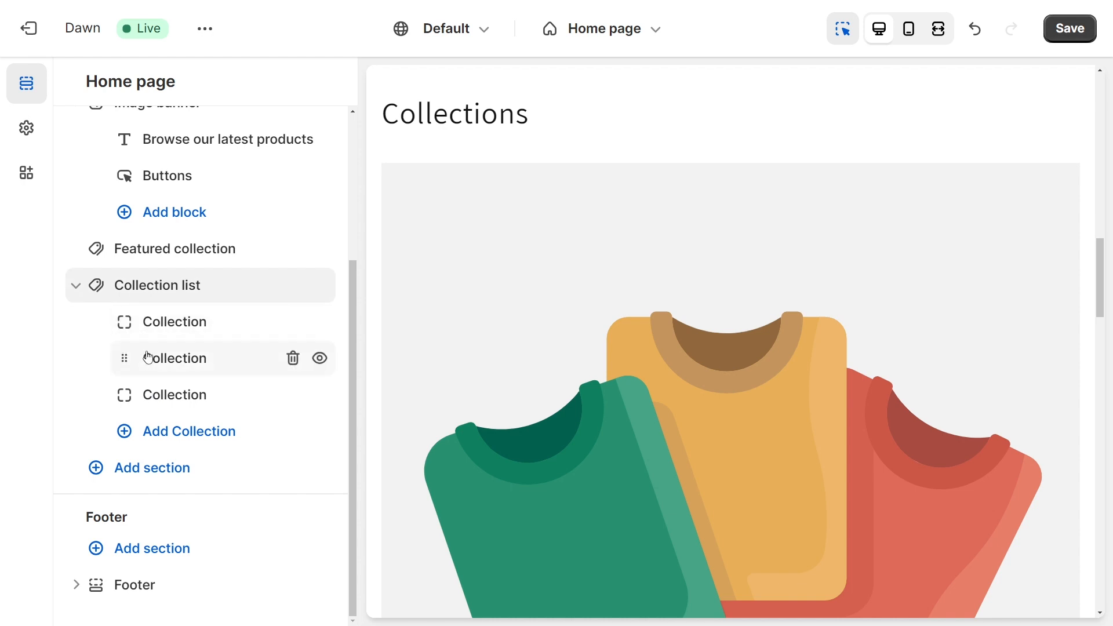
Assign Mens Clothings to the first collection block of the Collection list section and save the theme
click(145, 322)
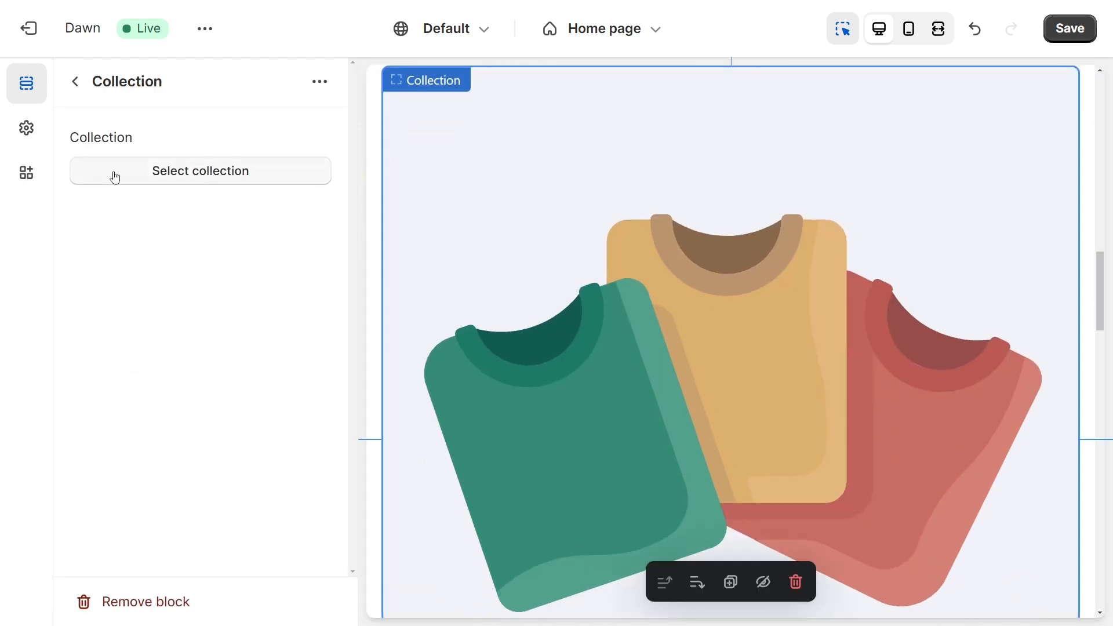
click(176, 171)
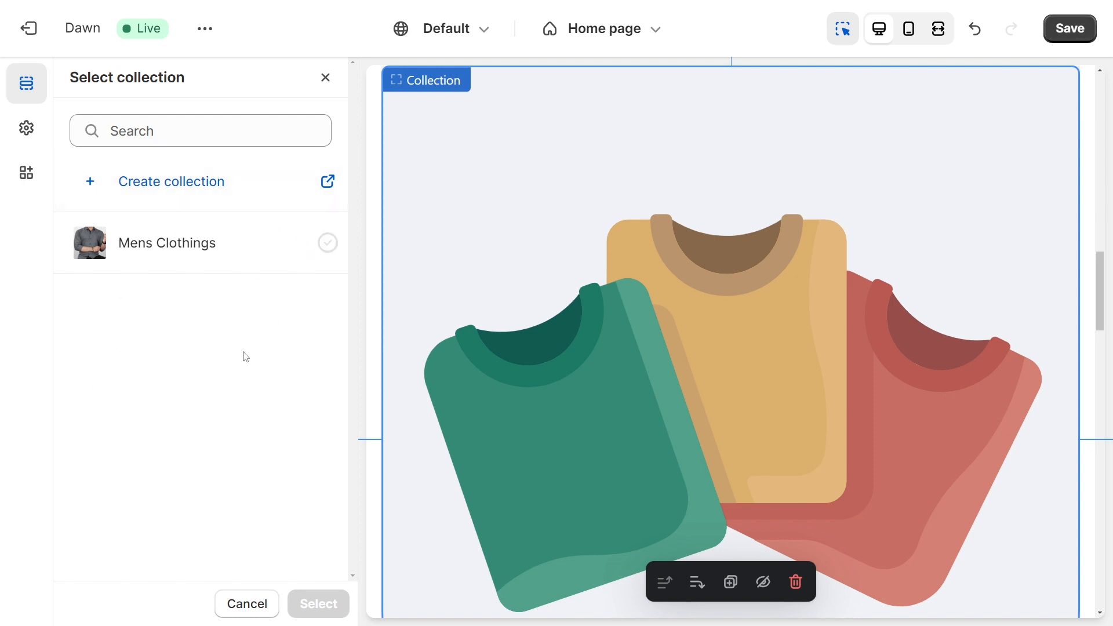
click(327, 242)
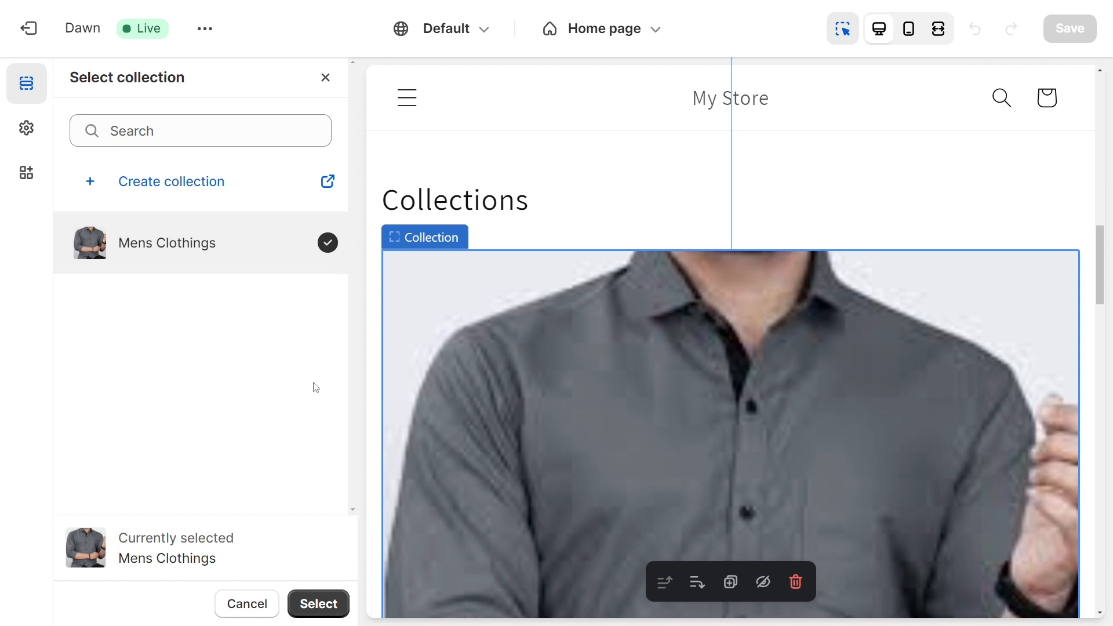
click(319, 603)
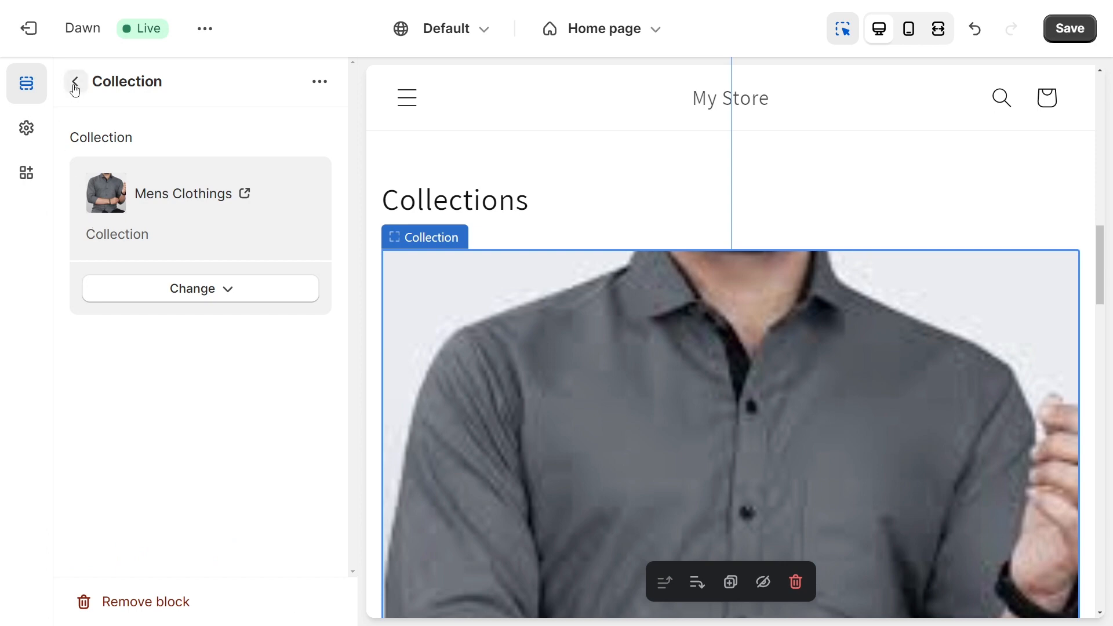
click(1069, 28)
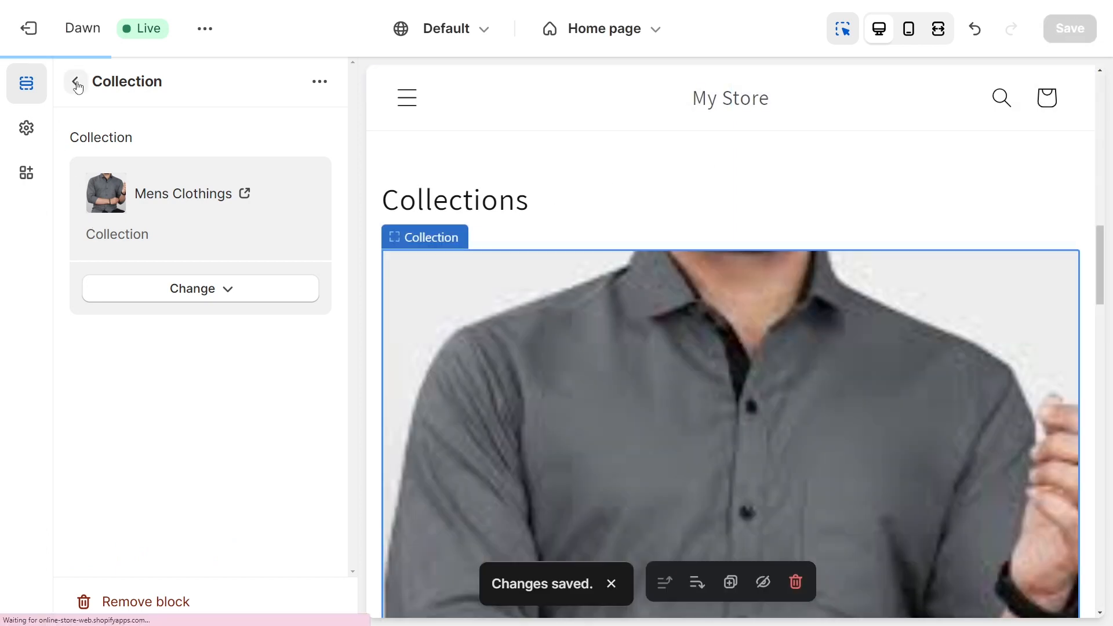
Leave the theme editor, view the live online store and open Mens Clothings from the home page's Collections section
click(75, 83)
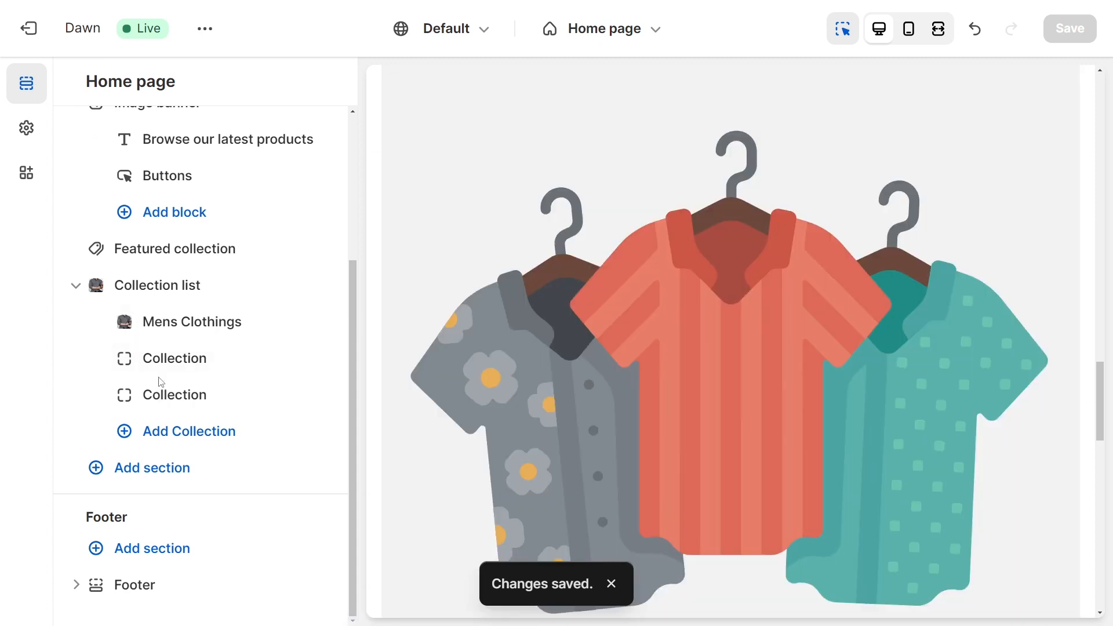
click(39, 31)
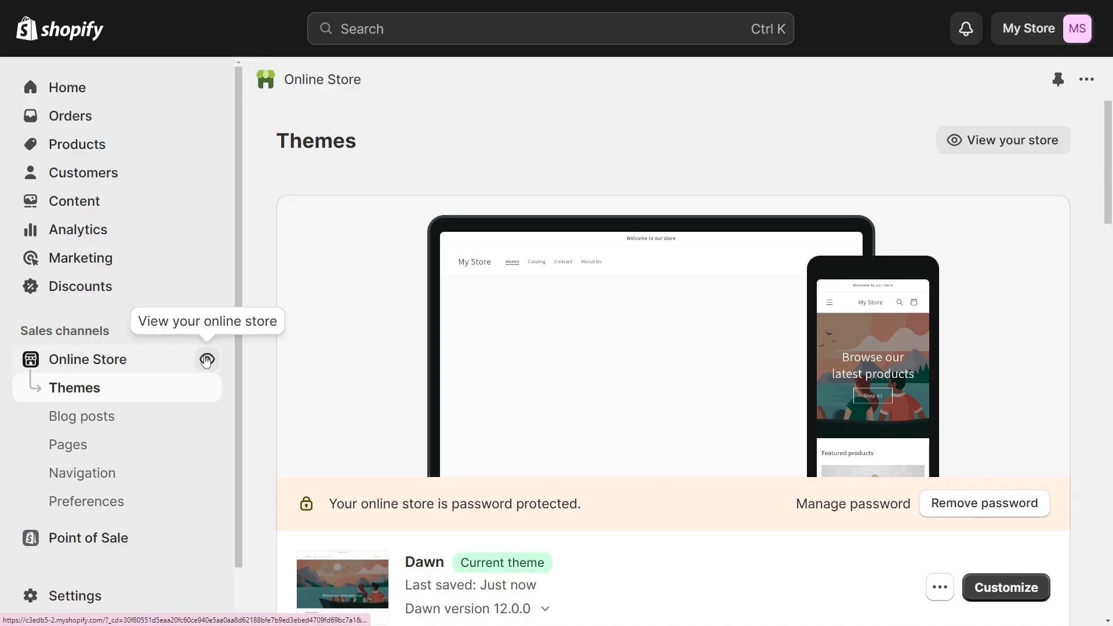
click(206, 360)
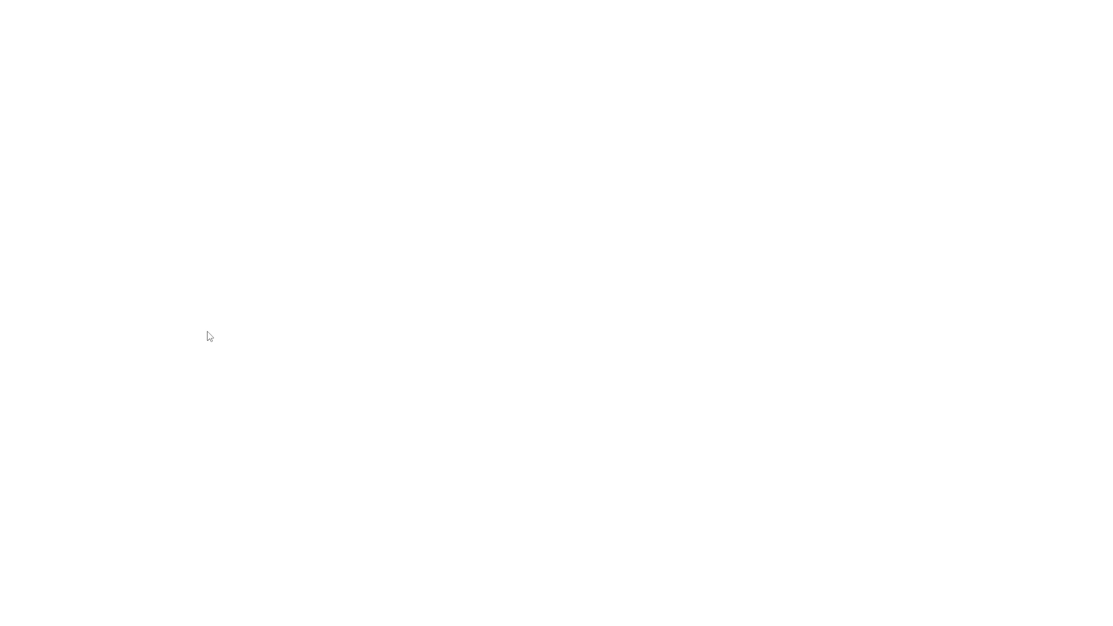
scroll(367, 289, down, 4)
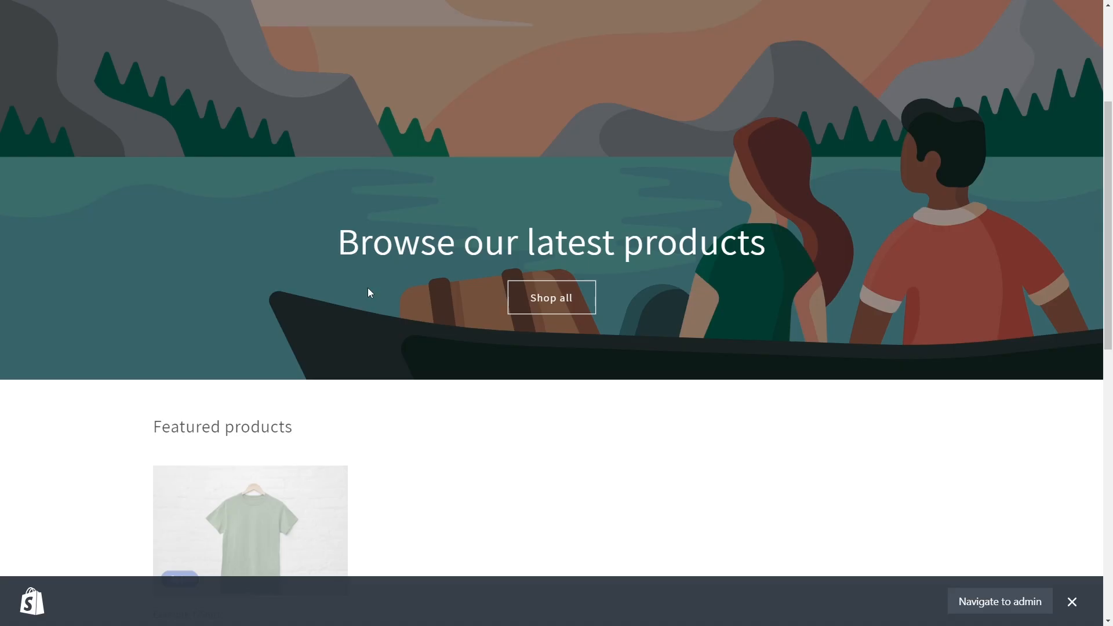
scroll(367, 293, down, 10)
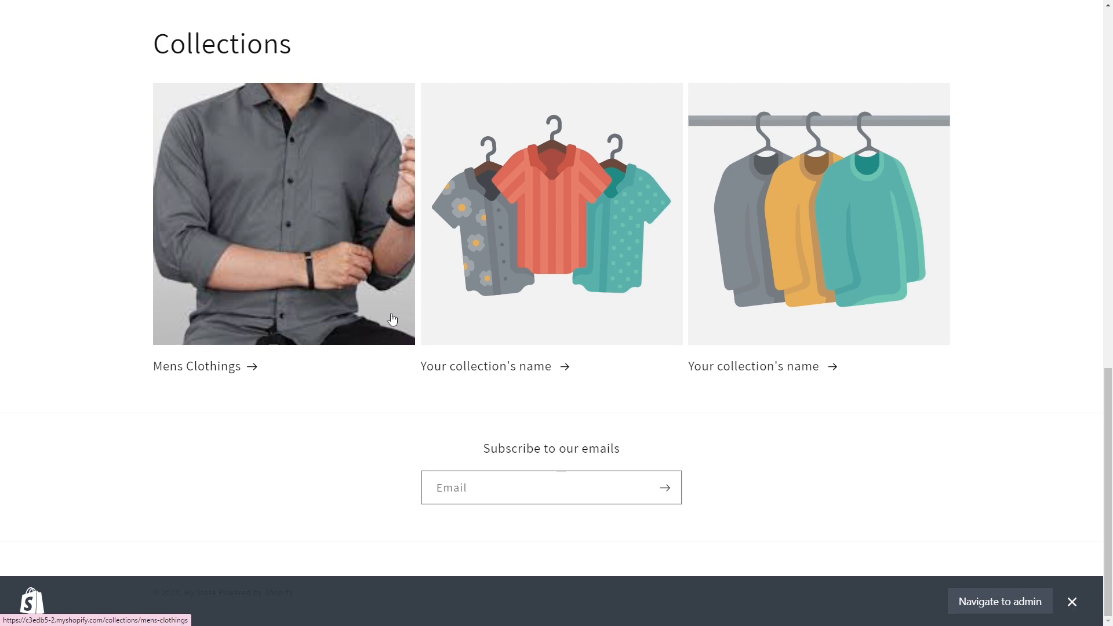
drag(392, 320, 407, 159)
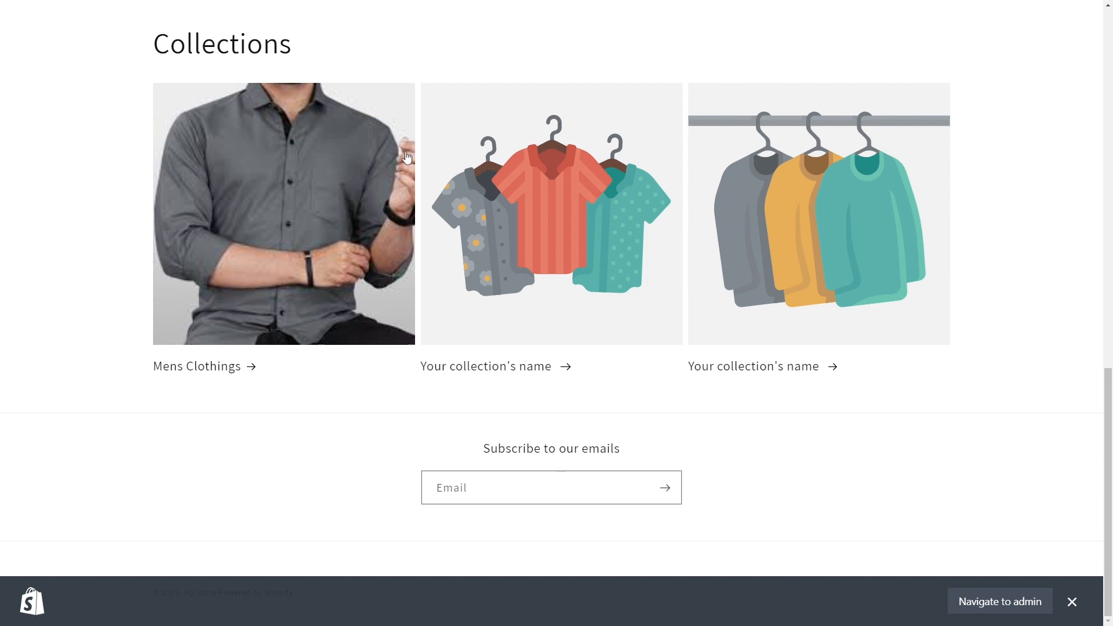
click(251, 230)
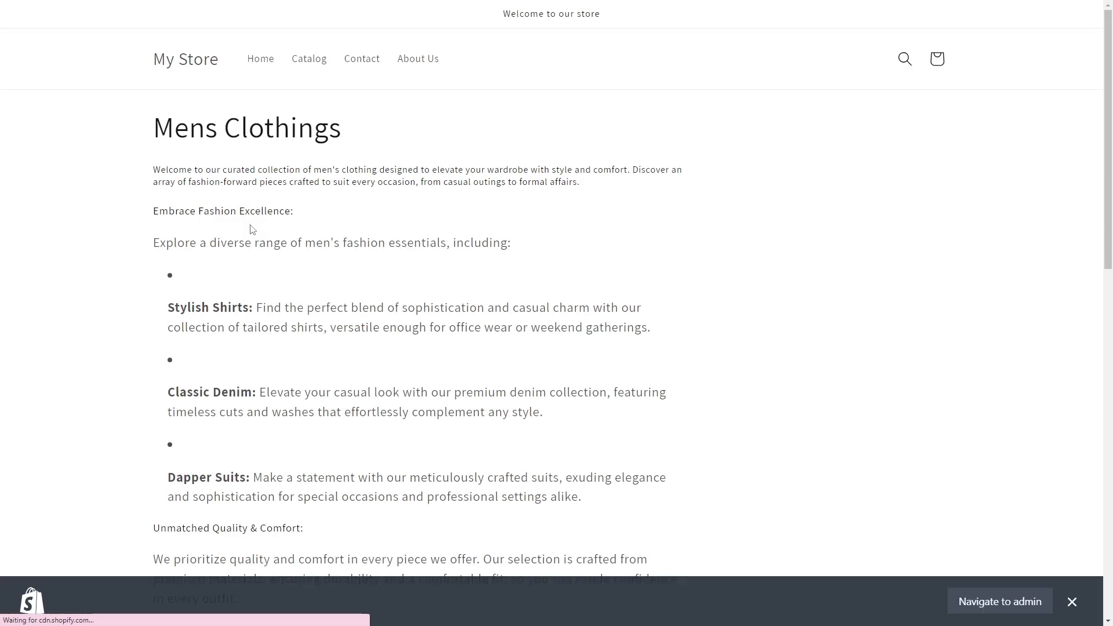
Review the title, description and products on the Mens Clothings store page, and open the Example T-Shirt product
drag(348, 127, 163, 163)
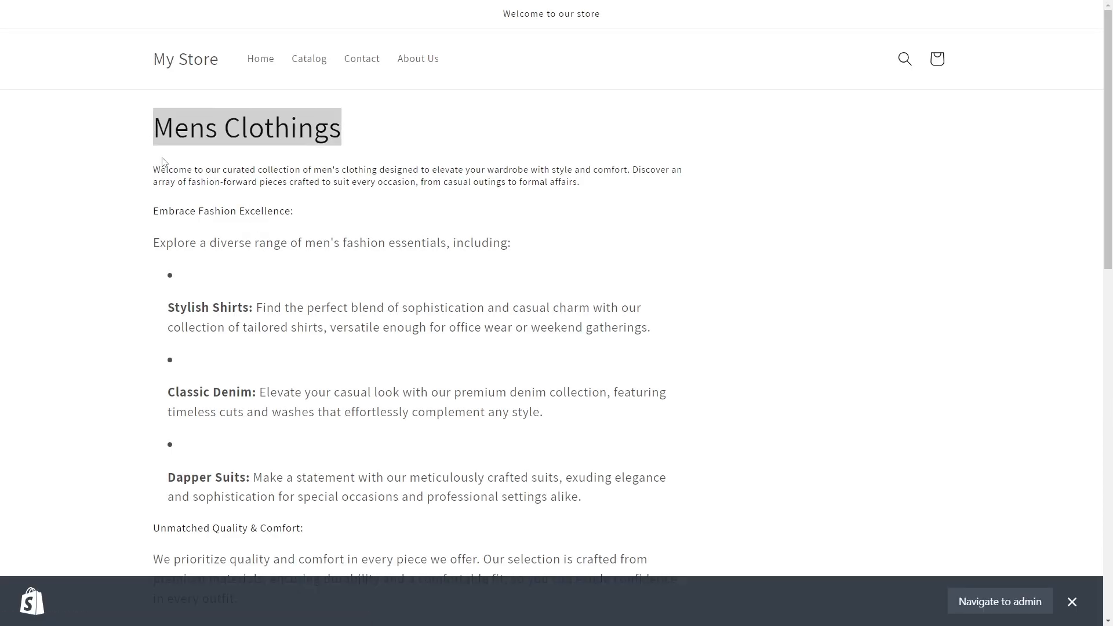
click(153, 181)
scroll(197, 246, down, 11)
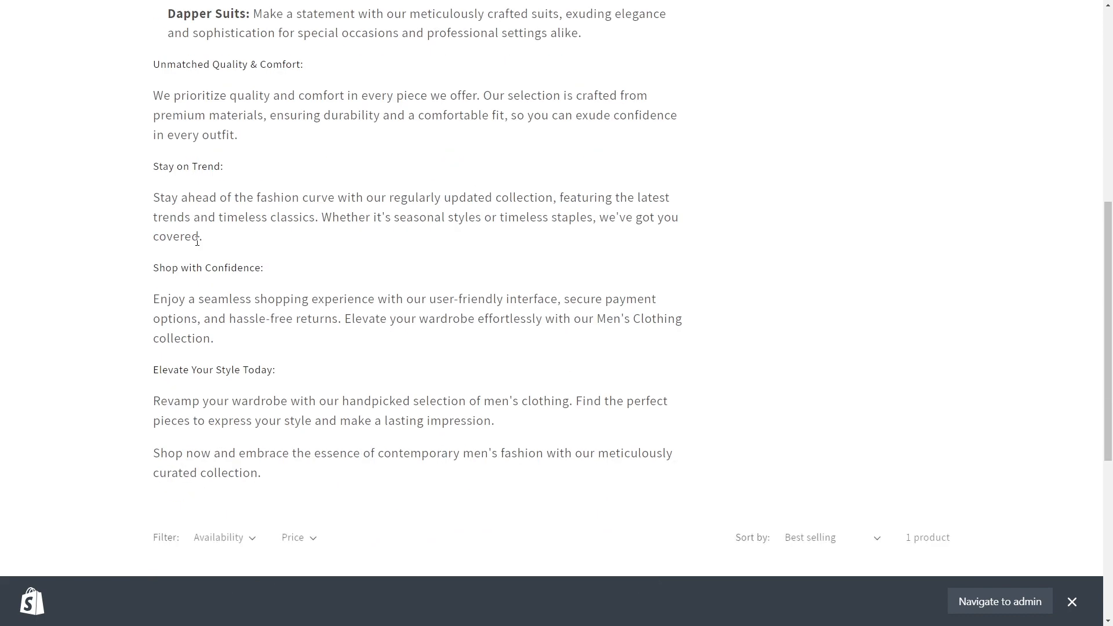
scroll(251, 259, down, 3)
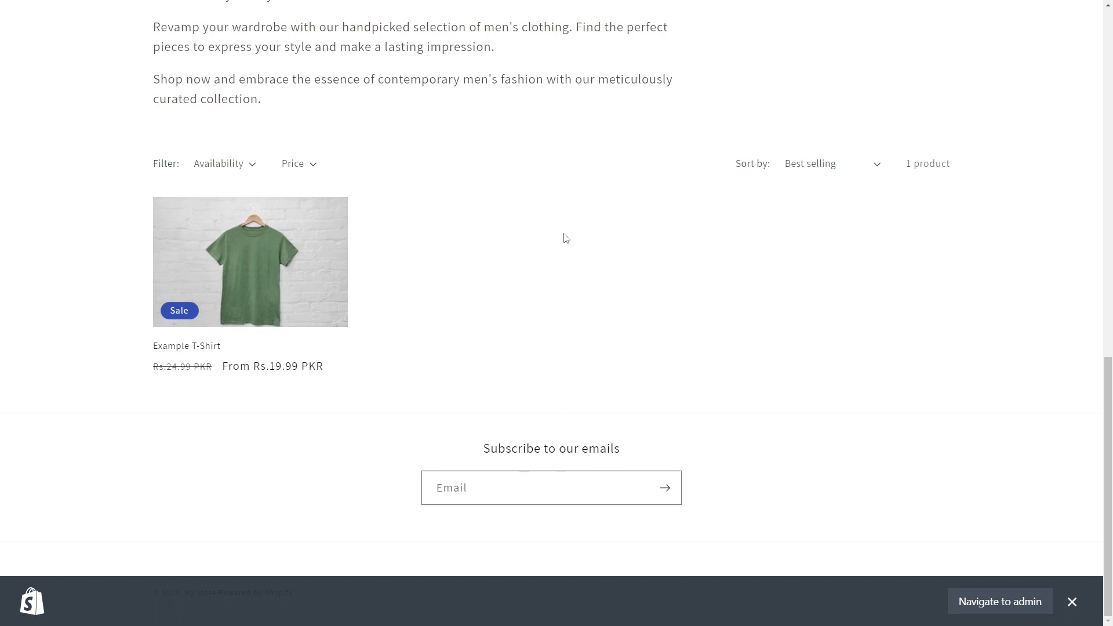
click(253, 244)
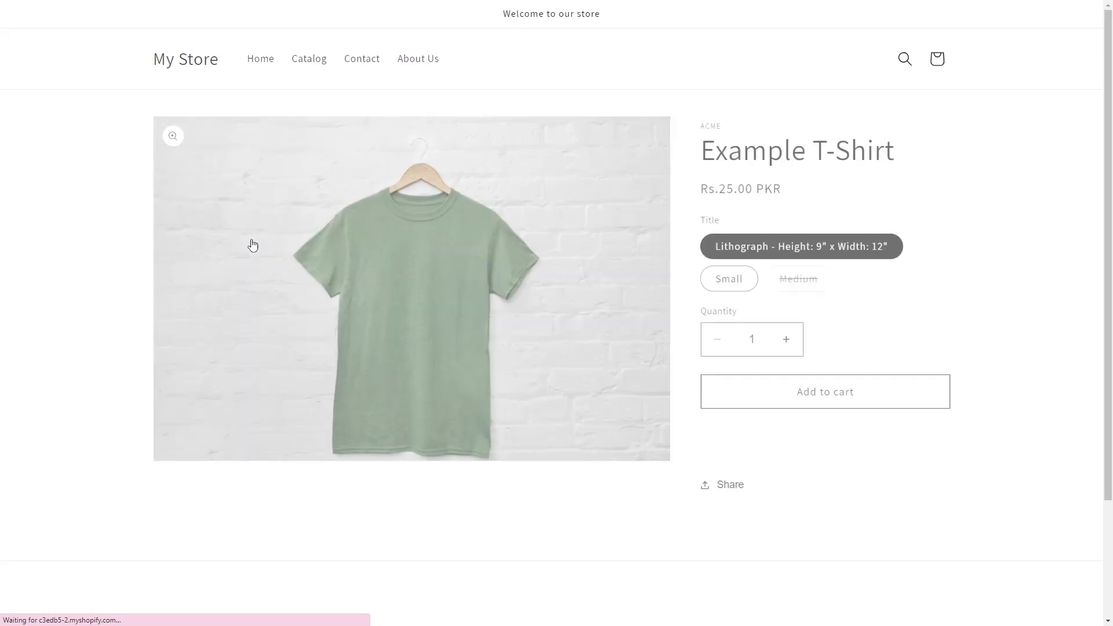